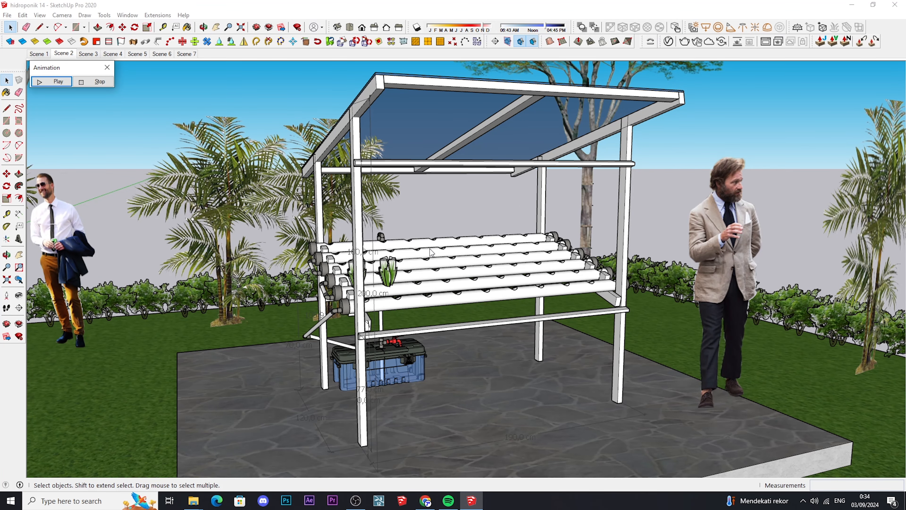
Stop the scene animation and view the whole hydroponic rack within its garden setting.
click(101, 82)
scroll(422, 224, down, 3)
middle_drag(423, 224, 390, 255)
scroll(489, 244, up, 2)
scroll(610, 264, up, 2)
drag(390, 254, 586, 257)
middle_drag(586, 257, 482, 249)
scroll(590, 258, down, 2)
scroll(483, 249, up, 1)
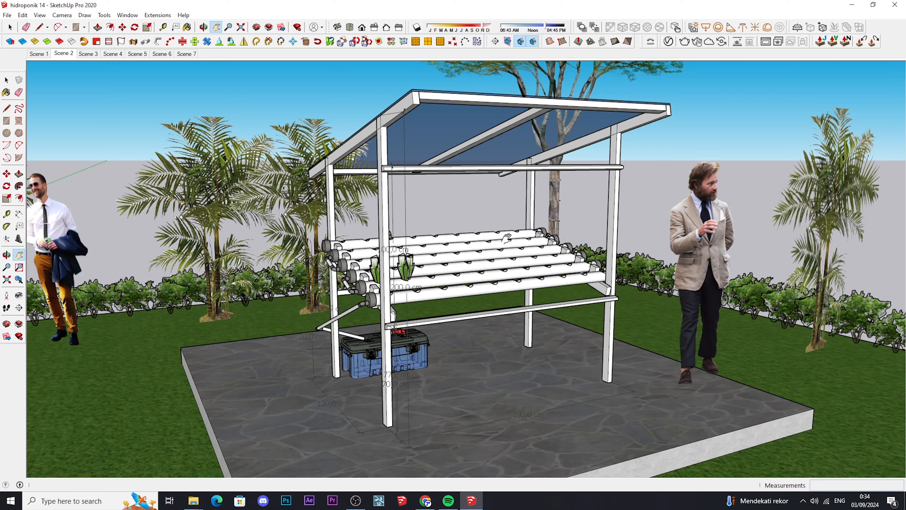
scroll(495, 237, down, 3)
mouse_move(496, 237)
middle_down()
mouse_move(511, 263)
mouse_move(379, 261)
middle_up()
middle_drag(439, 261, 519, 241)
scroll(371, 234, down, 3)
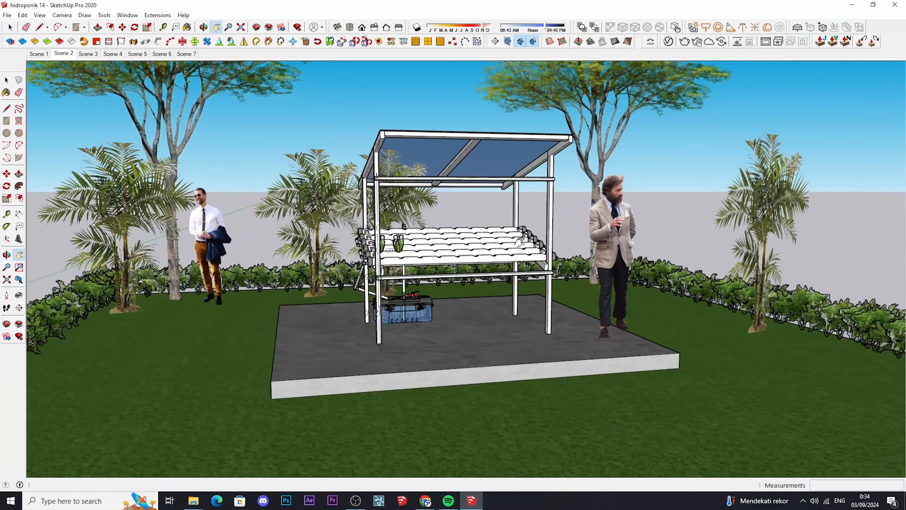
Examine the roofed frame, its posts and the pipe rack from the front corner.
scroll(437, 238, up, 2)
scroll(430, 239, up, 4)
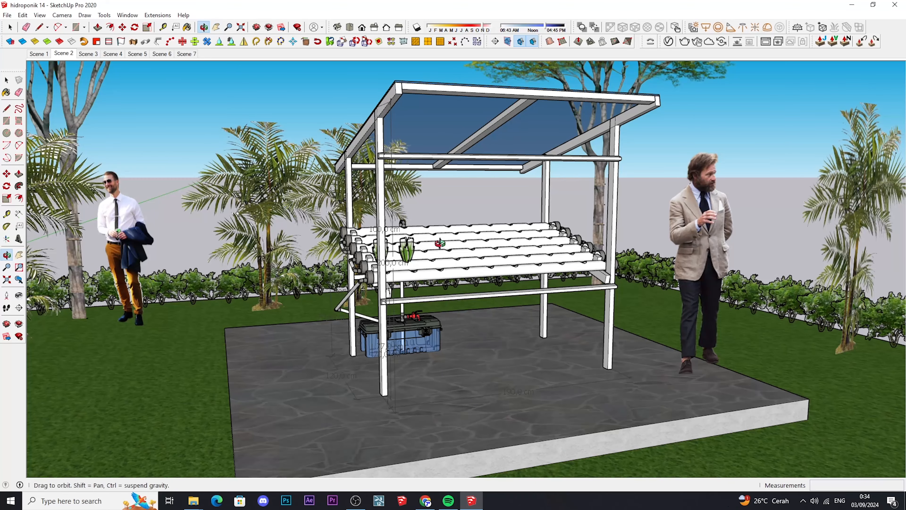
middle_drag(440, 244, 480, 243)
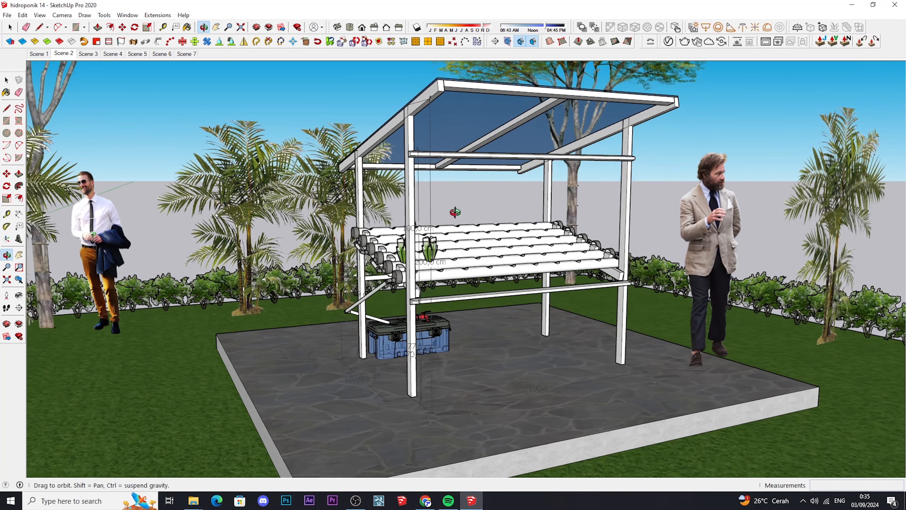
scroll(454, 213, up, 3)
scroll(453, 213, down, 5)
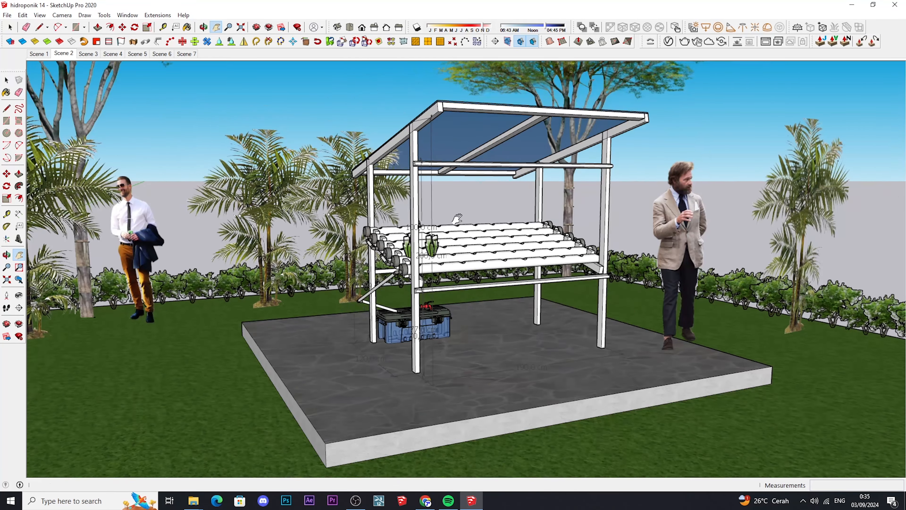
middle_drag(457, 216, 455, 227)
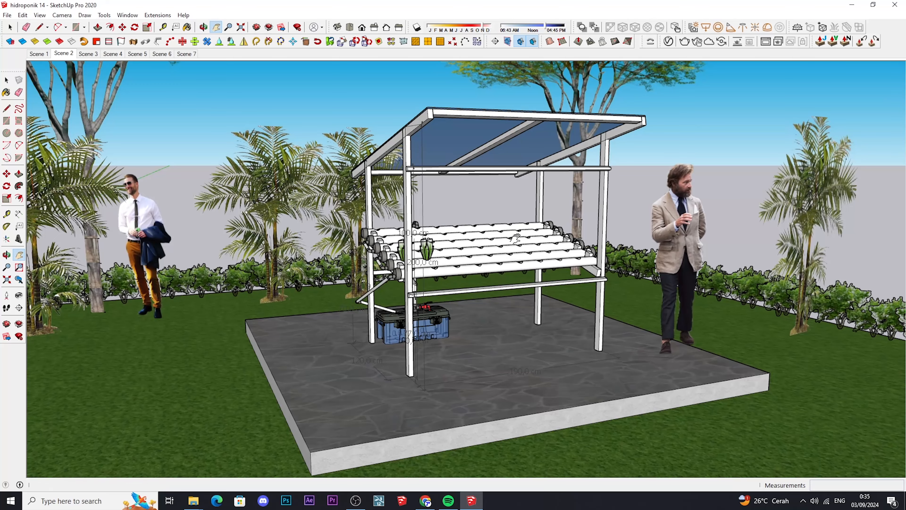
scroll(514, 236, up, 1)
middle_drag(496, 236, 411, 233)
middle_drag(267, 231, 489, 261)
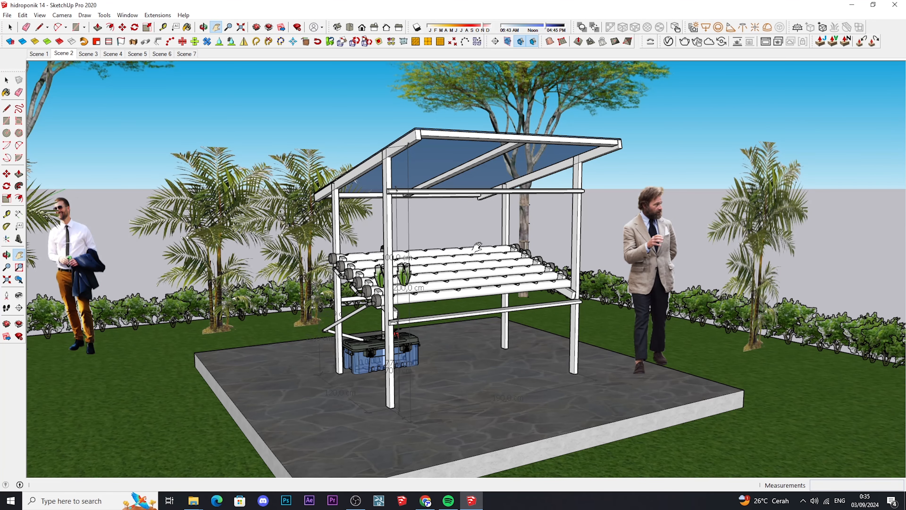
scroll(467, 259, down, 2)
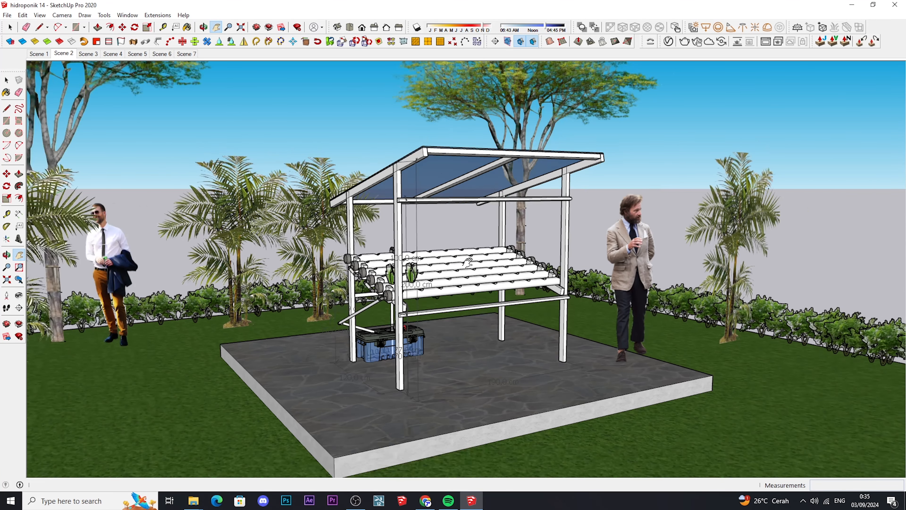
scroll(434, 294, up, 2)
scroll(433, 293, down, 2)
middle_drag(434, 293, 475, 305)
scroll(475, 305, up, 2)
drag(407, 299, 488, 285)
scroll(488, 285, down, 2)
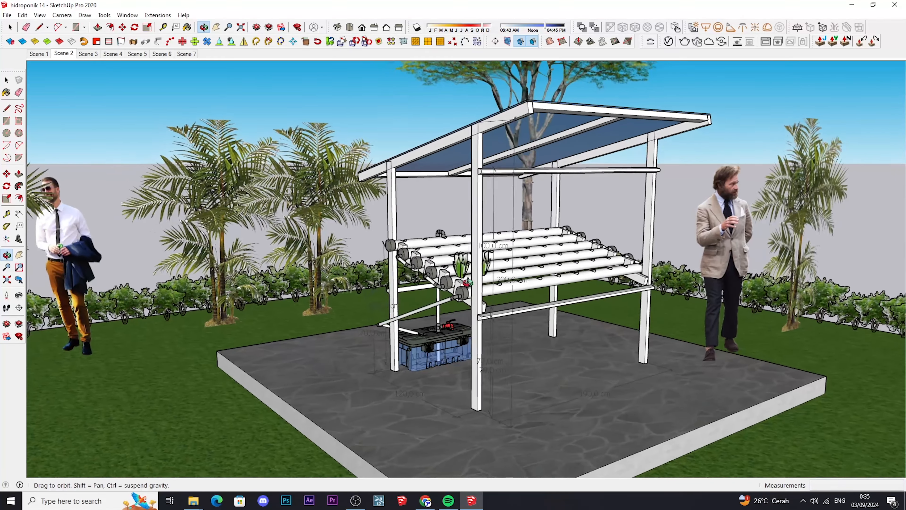
Examine the row of grow pipes and the water tank beneath them at close range.
scroll(540, 268, up, 1)
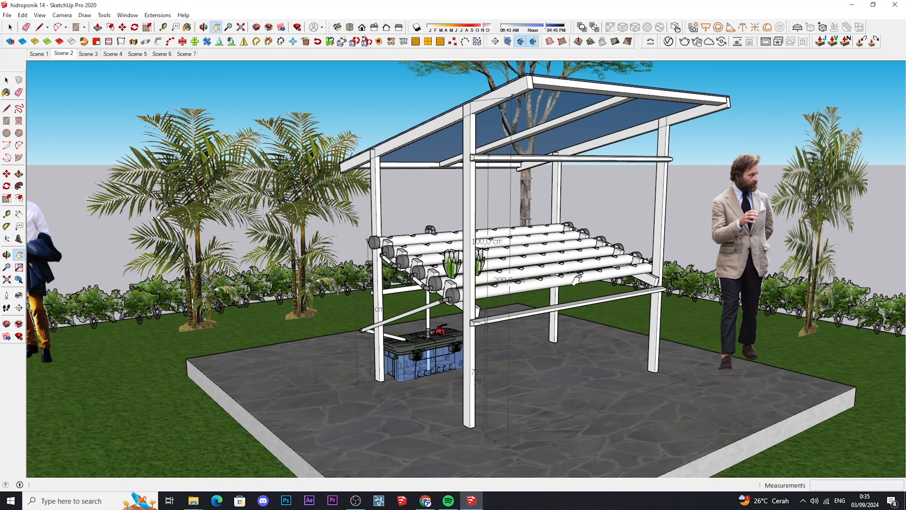
scroll(577, 280, down, 2)
scroll(567, 284, up, 4)
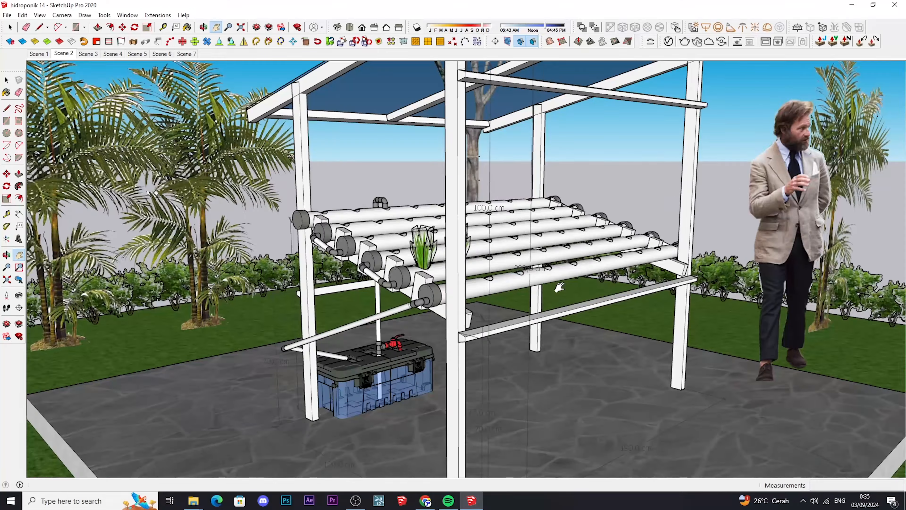
scroll(558, 286, down, 2)
middle_drag(557, 287, 446, 292)
scroll(451, 288, up, 2)
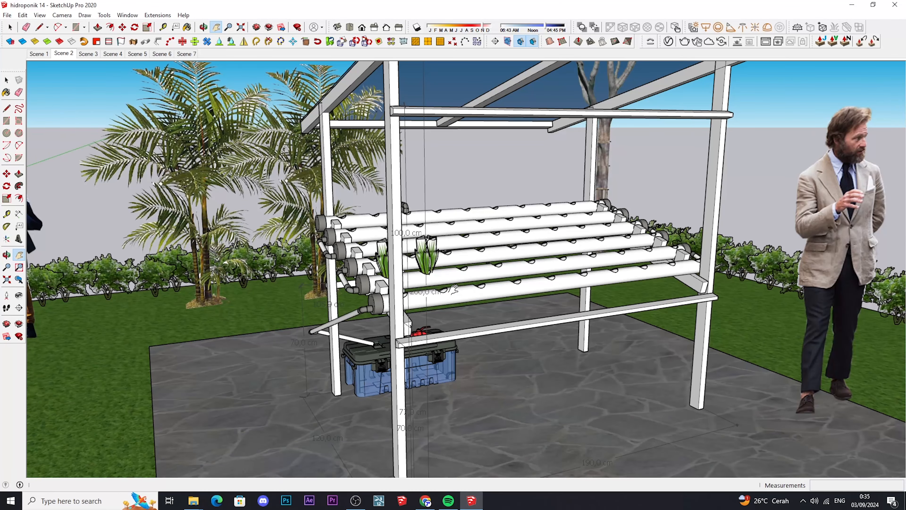
scroll(454, 289, down, 3)
middle_drag(454, 289, 523, 275)
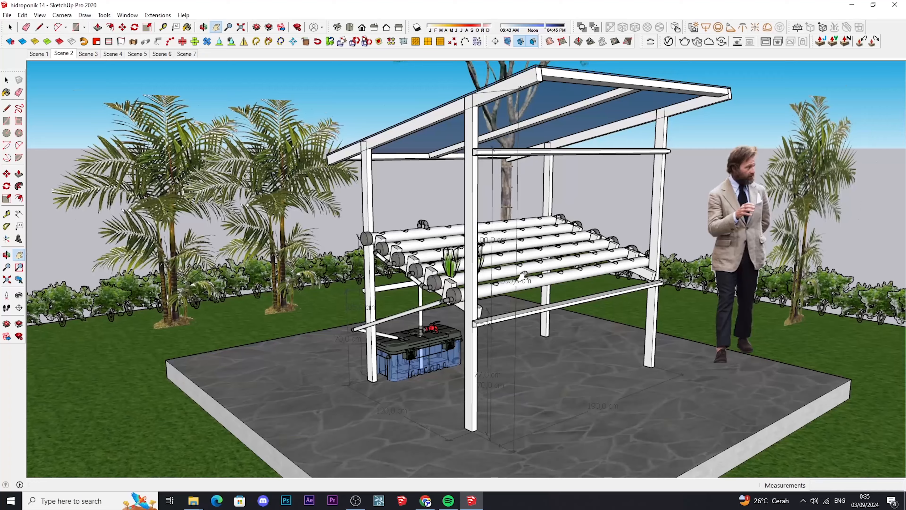
scroll(523, 275, up, 1)
mouse_move(469, 263)
middle_down()
mouse_move(404, 262)
mouse_move(486, 265)
middle_up()
scroll(406, 262, down, 2)
scroll(478, 261, up, 2)
scroll(480, 261, down, 2)
scroll(463, 262, up, 2)
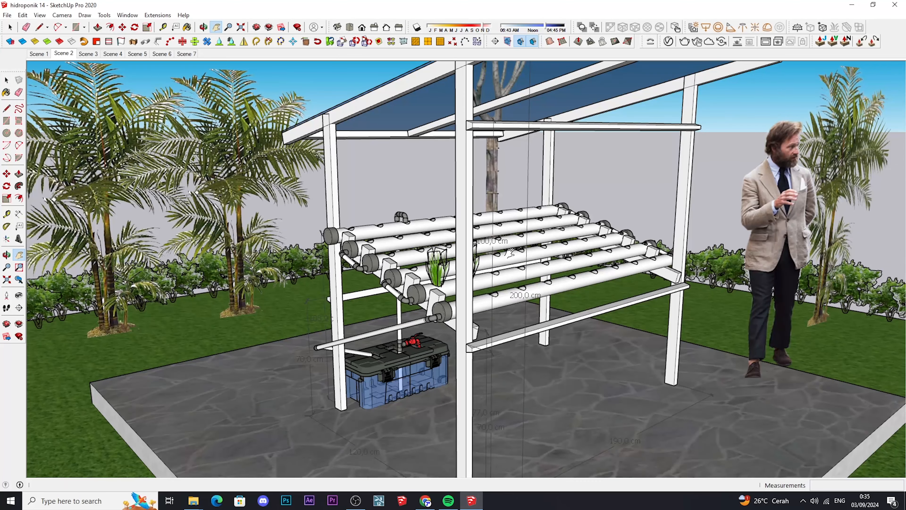
middle_drag(513, 252, 431, 264)
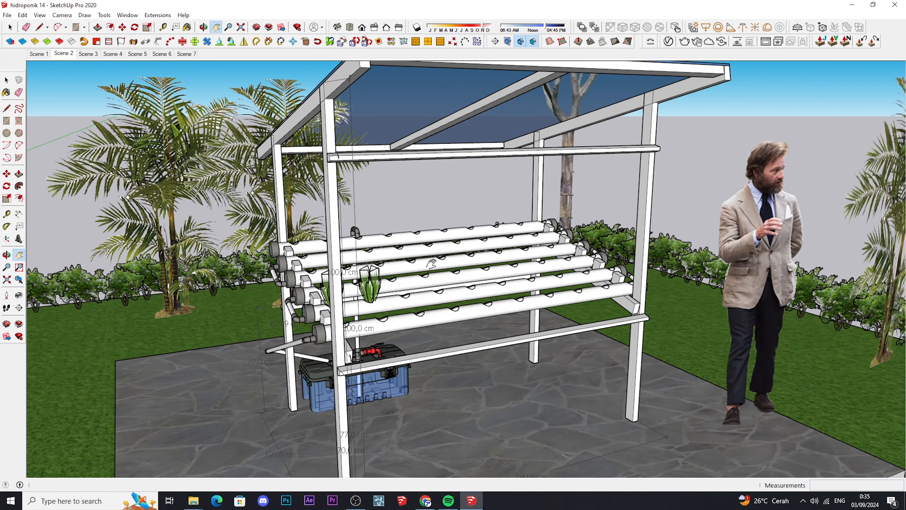
Examine how the sloping roof and crossbars connect to the rack's four posts, viewing them from near and far.
scroll(428, 289, down, 3)
middle_drag(428, 290, 480, 286)
scroll(450, 287, up, 3)
scroll(465, 289, down, 2)
scroll(467, 300, down, 2)
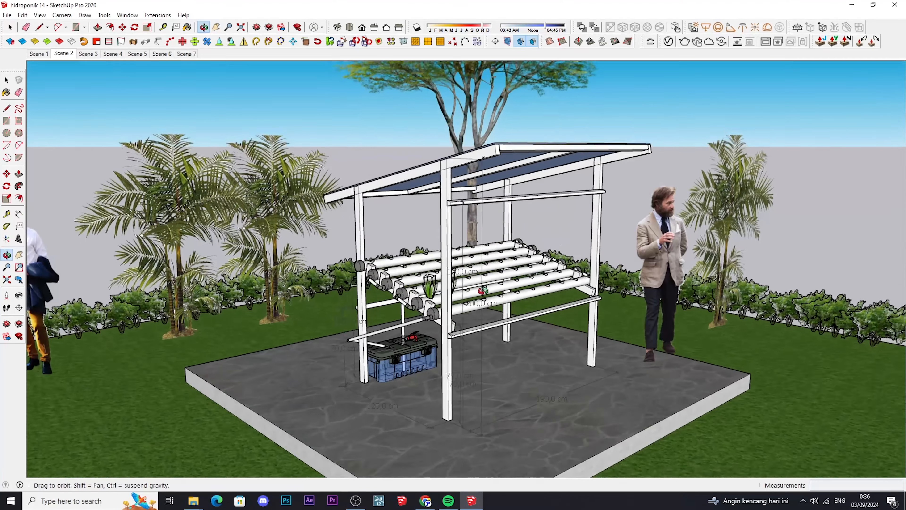
scroll(480, 286, up, 4)
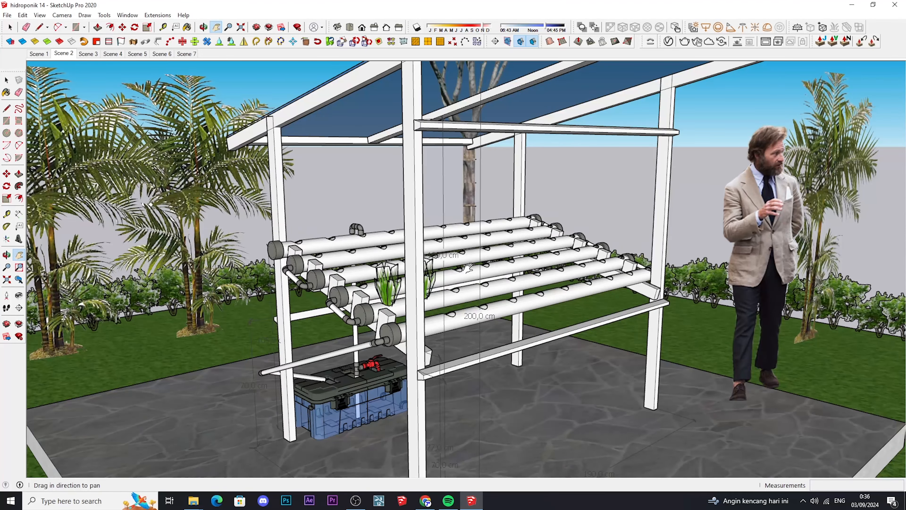
scroll(469, 268, down, 3)
middle_drag(468, 268, 538, 251)
scroll(523, 256, up, 2)
scroll(567, 274, up, 2)
scroll(517, 273, down, 3)
scroll(546, 265, up, 3)
scroll(545, 265, down, 2)
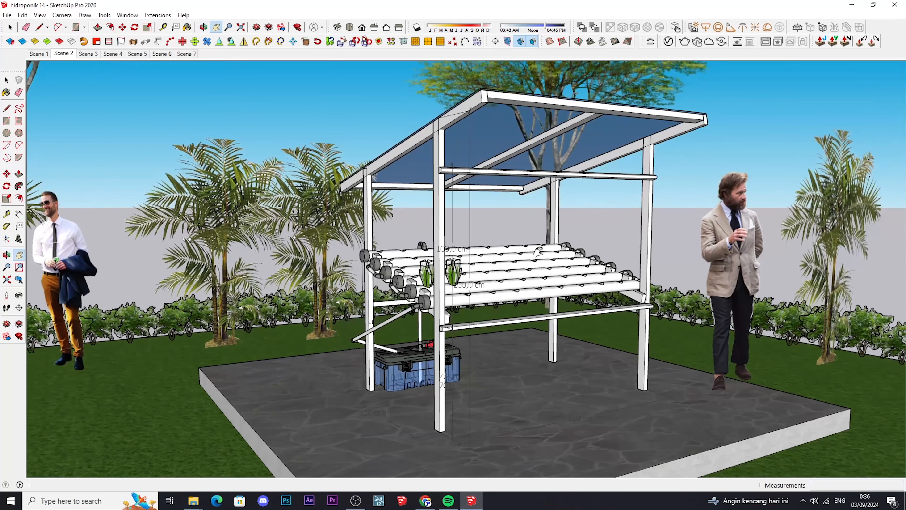
scroll(538, 251, down, 2)
scroll(538, 253, up, 1)
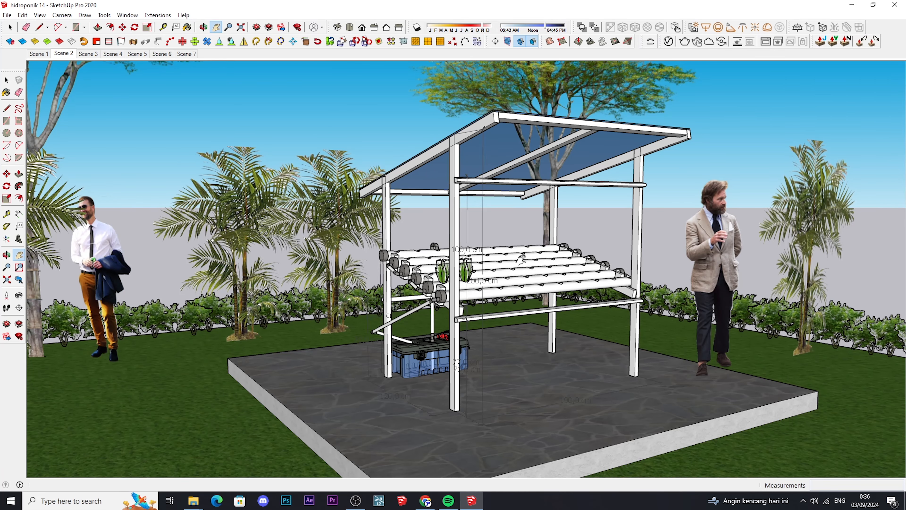
View the hydroponic rack head-on, and compare its size with the paved base, the human figures and the garden.
middle_drag(516, 257, 414, 263)
shift+middle_drag(342, 265, 338, 268)
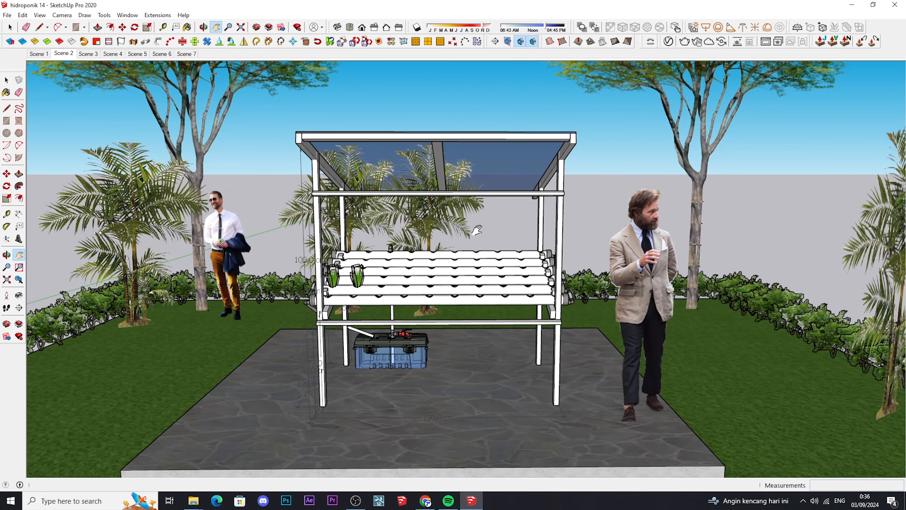
scroll(478, 230, down, 2)
scroll(486, 228, up, 4)
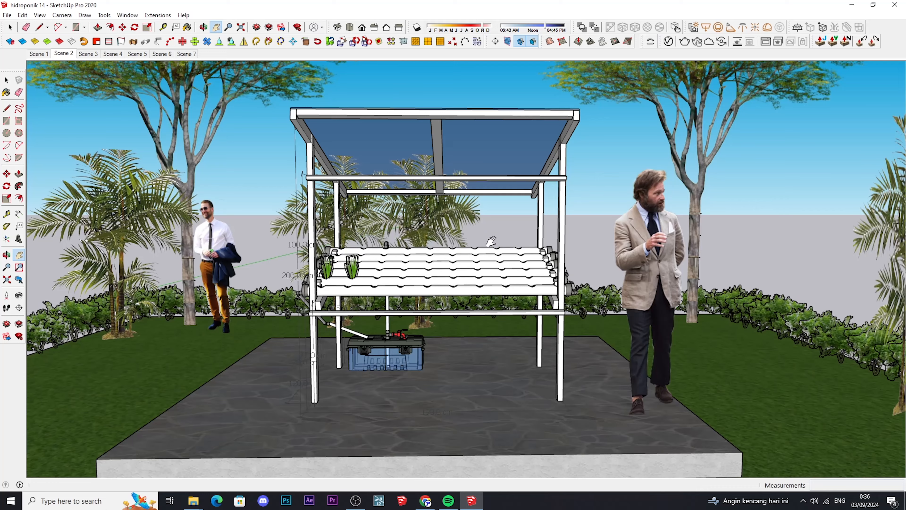
middle_drag(491, 241, 578, 240)
scroll(510, 216, down, 3)
scroll(518, 217, up, 3)
scroll(498, 214, down, 5)
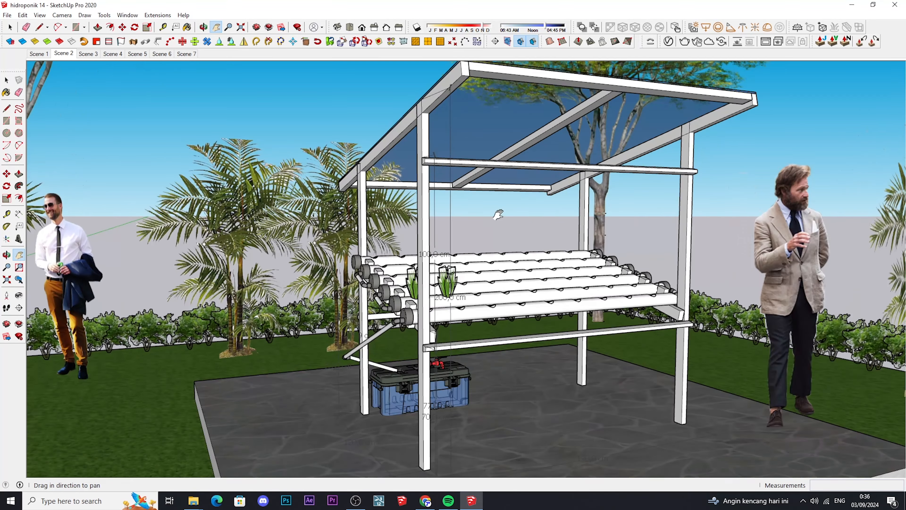
scroll(510, 221, up, 3)
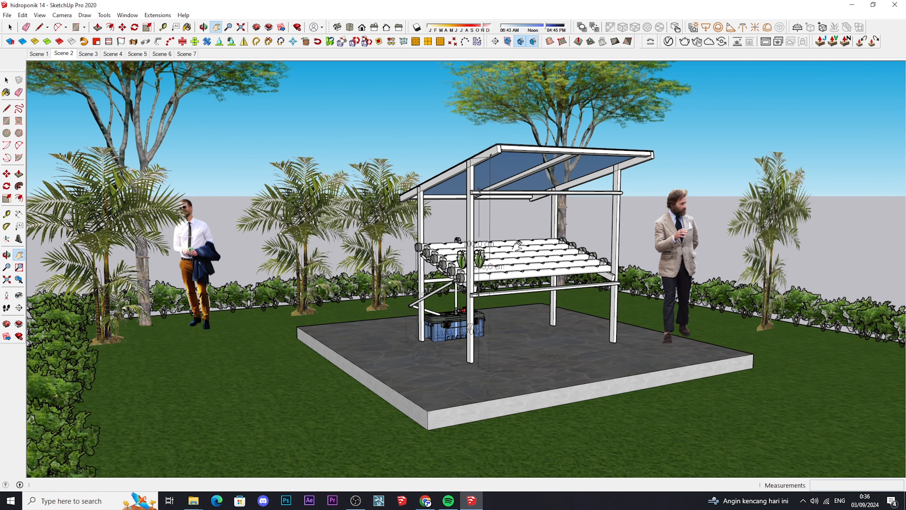
scroll(518, 247, down, 2)
middle_drag(518, 246, 478, 271)
scroll(494, 284, up, 3)
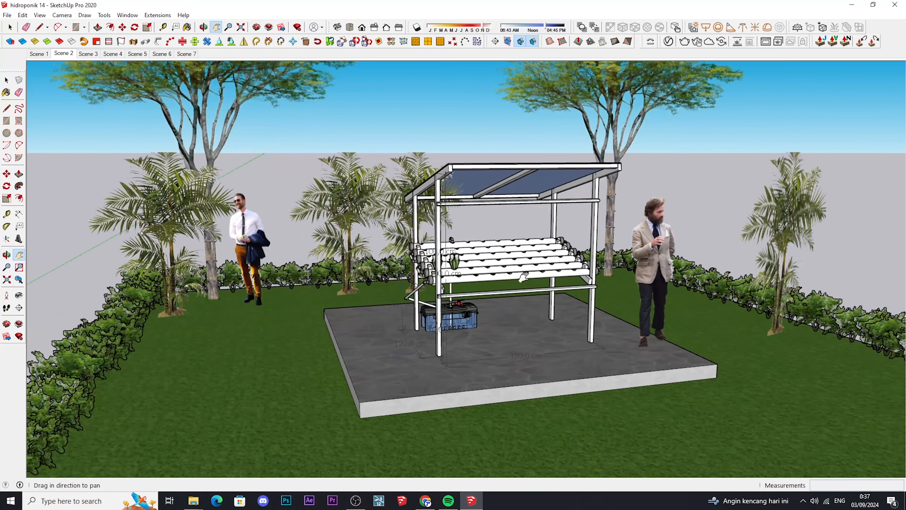
middle_drag(484, 238, 557, 215)
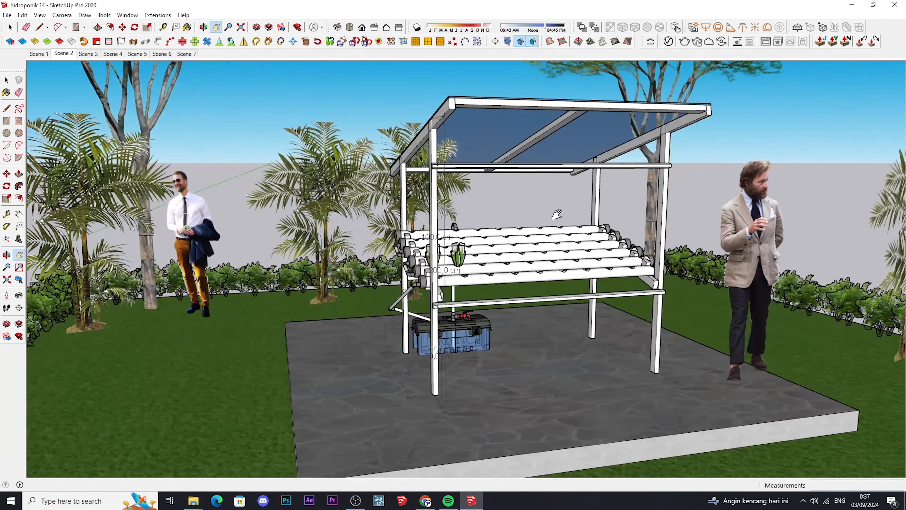
shift+middle_drag(501, 223, 553, 215)
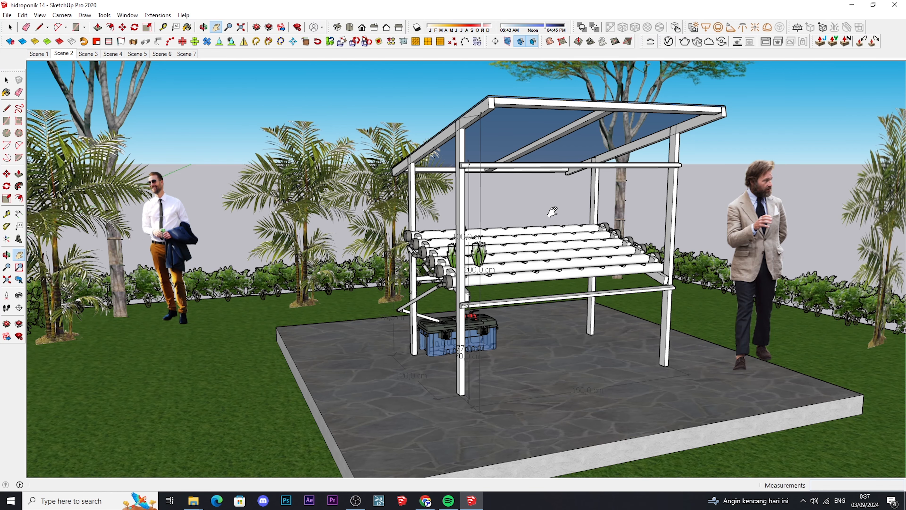
Examine the underside of the roof and the tilt of the pipe rack from a low front-corner view.
scroll(488, 194, down, 3)
middle_drag(488, 194, 517, 284)
scroll(532, 227, up, 1)
scroll(541, 257, up, 2)
scroll(509, 273, up, 3)
scroll(490, 282, down, 2)
scroll(447, 273, down, 2)
shift+middle_drag(526, 251, 469, 274)
middle_drag(405, 314, 396, 295)
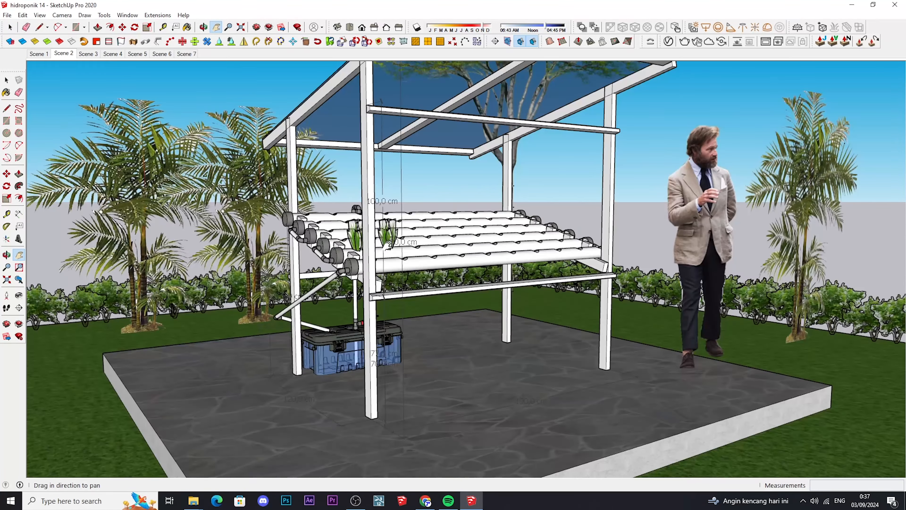
scroll(386, 245, up, 1)
Measure the height of the post beside the tank from its base to the roof beam with the Line tool.
middle_drag(405, 252, 509, 264)
middle_drag(396, 253, 425, 254)
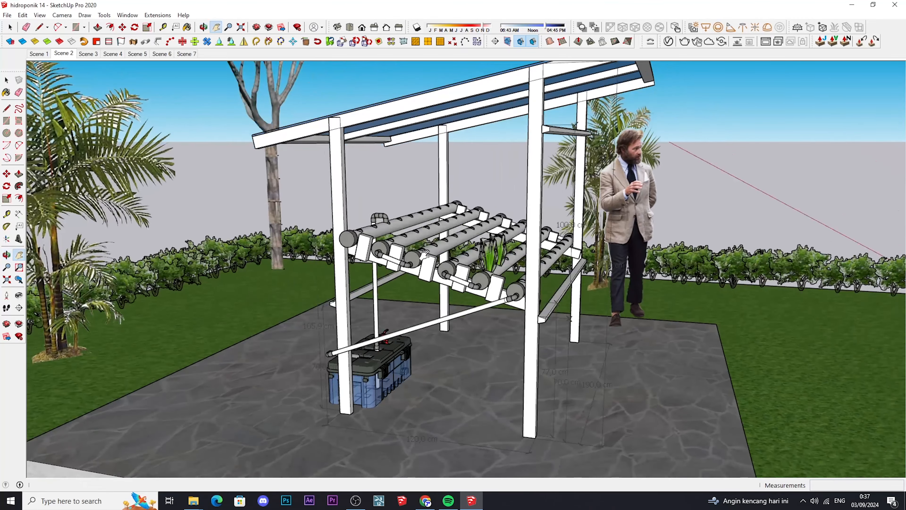
middle_drag(365, 242, 388, 242)
middle_drag(343, 303, 356, 333)
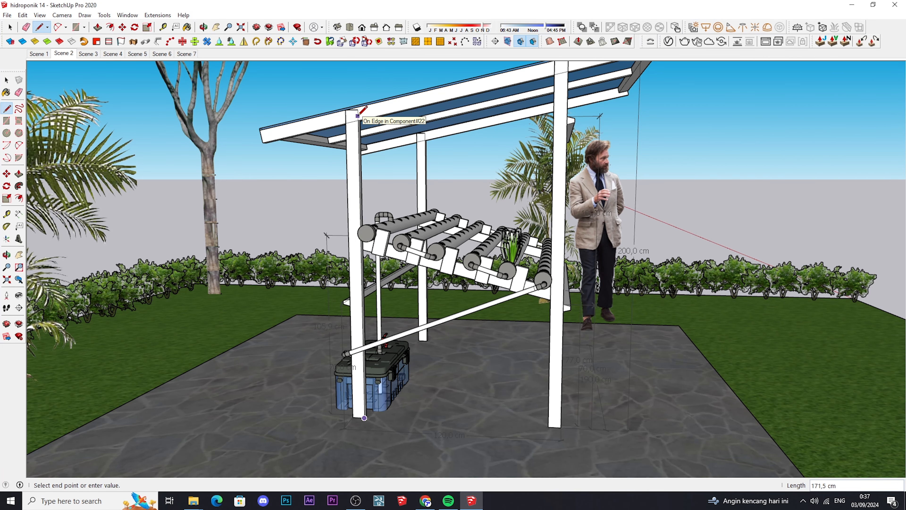
key(space)
Measure the height from the base of the front post to the sloped pipe support with the Line tool.
scroll(463, 181, down, 3)
middle_drag(491, 195, 414, 218)
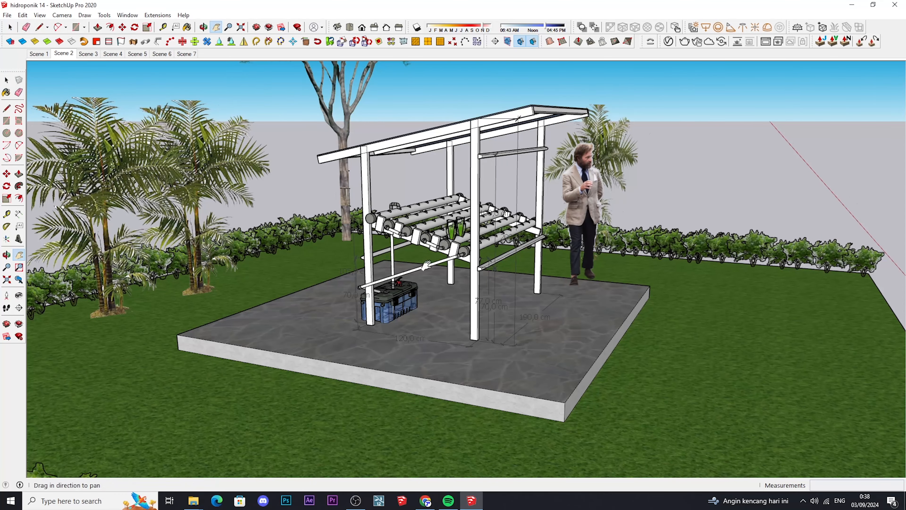
scroll(426, 264, up, 2)
middle_drag(447, 262, 341, 263)
shift+middle_drag(397, 257, 333, 276)
scroll(506, 274, up, 1)
scroll(237, 389, up, 2)
middle_drag(234, 390, 230, 388)
scroll(226, 410, up, 1)
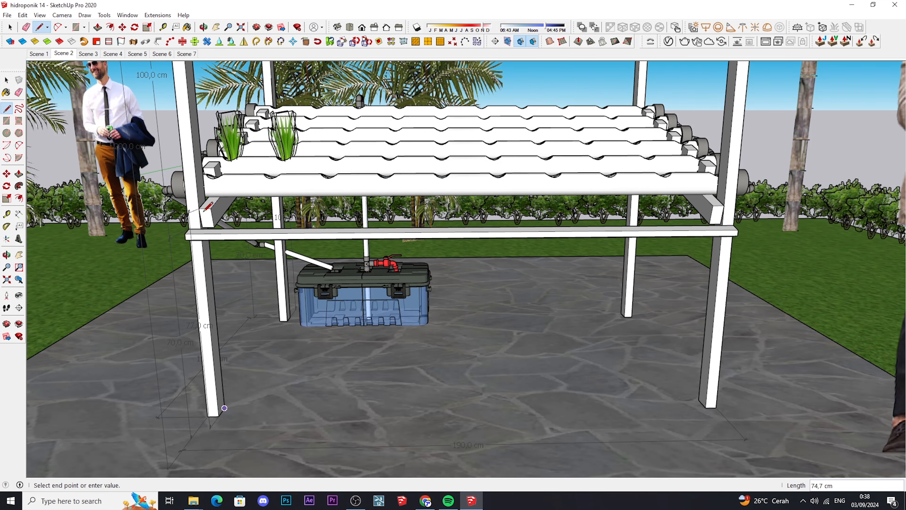
key(space)
Examine the end caps, elbows and connecting pipes at the tank end of the rack.
scroll(223, 271, down, 3)
mouse_move(223, 271)
middle_down()
mouse_move(242, 263)
mouse_move(430, 292)
mouse_move(357, 301)
mouse_move(546, 310)
middle_up()
scroll(424, 288, up, 2)
scroll(357, 301, down, 2)
middle_drag(432, 207, 521, 202)
scroll(521, 202, up, 2)
middle_drag(555, 229, 469, 184)
scroll(528, 199, up, 2)
middle_drag(528, 209, 458, 194)
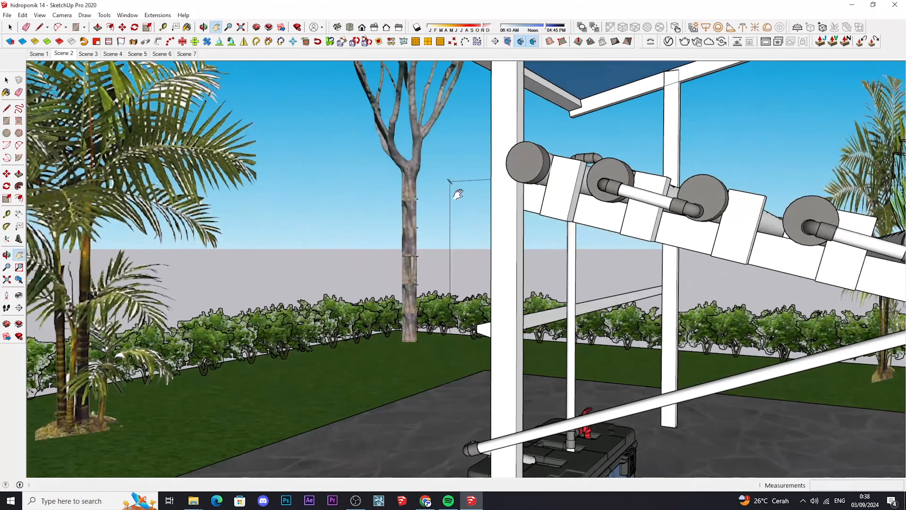
Examine the tank end of the structure, following the drain pipe from the lowest grow pipe to the tank.
scroll(530, 202, down, 2)
middle_drag(529, 204, 717, 216)
scroll(530, 213, up, 1)
middle_drag(531, 214, 443, 228)
scroll(442, 229, down, 3)
middle_drag(513, 259, 466, 309)
scroll(466, 308, up, 3)
scroll(503, 285, up, 4)
key(space)
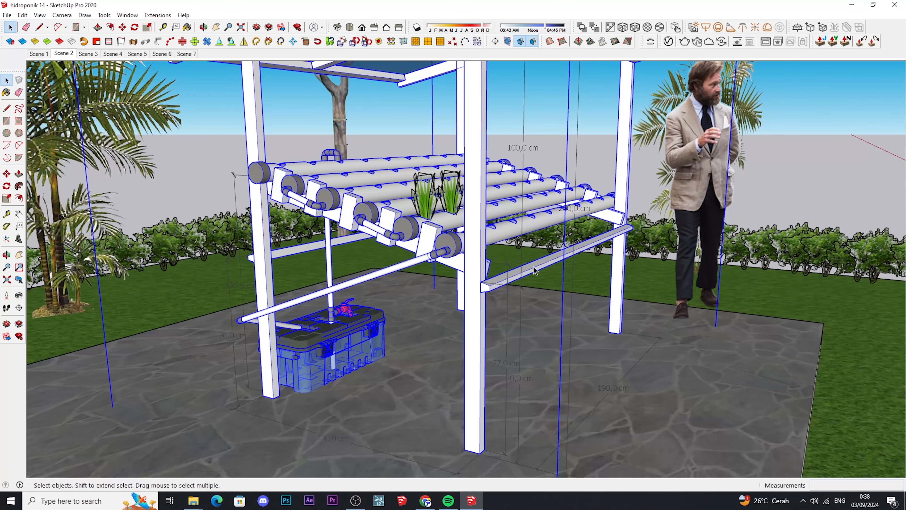
Examine the front crossbar, corner posts and sloped supports that carry the grow pipes.
double_click(529, 270)
middle_drag(529, 270, 493, 267)
scroll(507, 267, up, 2)
scroll(501, 268, down, 2)
scroll(501, 272, down, 1)
middle_drag(481, 301, 493, 279)
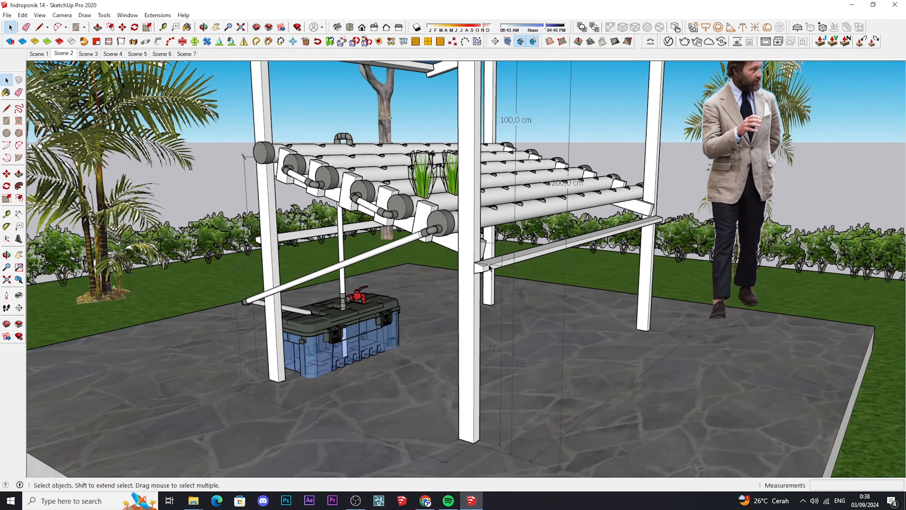
middle_drag(491, 268, 577, 243)
middle_drag(527, 290, 526, 324)
middle_drag(523, 285, 477, 296)
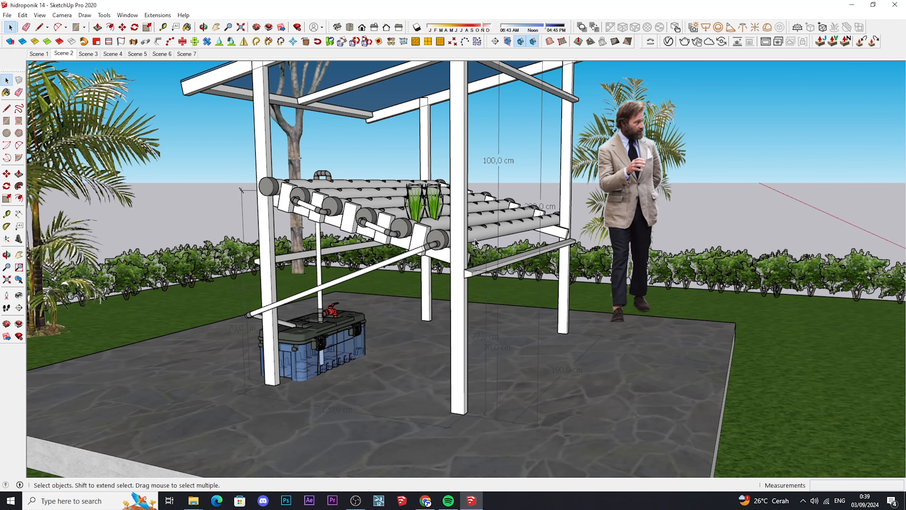
Examine the sloped grow-pipe rack between its four posts, with the drain pipe and the water tank below.
shift+middle_drag(474, 256, 517, 257)
scroll(499, 261, down, 3)
middle_drag(399, 279, 435, 299)
scroll(483, 287, up, 3)
scroll(436, 296, down, 3)
scroll(515, 279, down, 2)
mouse_move(515, 279)
middle_down()
mouse_move(468, 316)
mouse_move(455, 316)
mouse_move(478, 309)
mouse_move(486, 270)
mouse_move(505, 264)
middle_up()
scroll(468, 317, up, 4)
scroll(487, 270, down, 3)
scroll(504, 291, up, 1)
scroll(504, 291, down, 1)
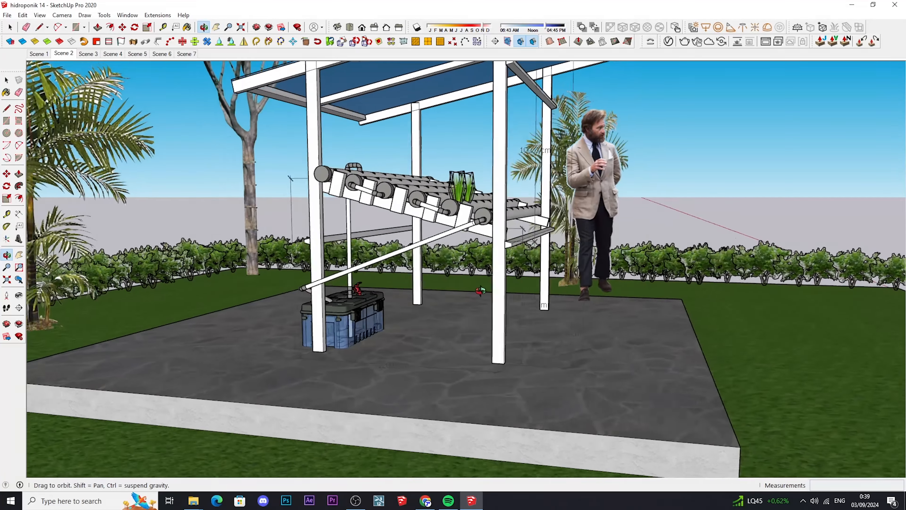
Examine the sloped roof, its rafters and the posts that carry it above the grow pipes.
middle_drag(435, 297, 407, 306)
shift+middle_drag(367, 278, 312, 281)
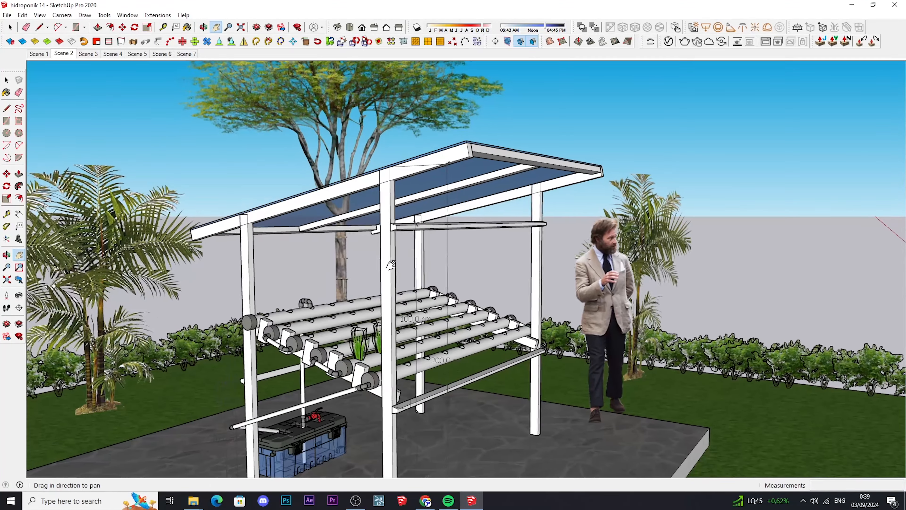
middle_drag(428, 265, 508, 183)
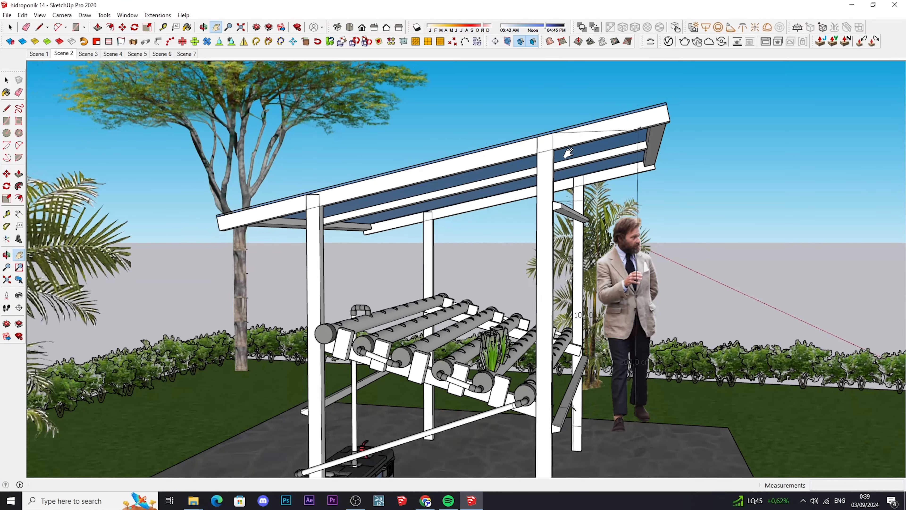
middle_drag(547, 156, 588, 155)
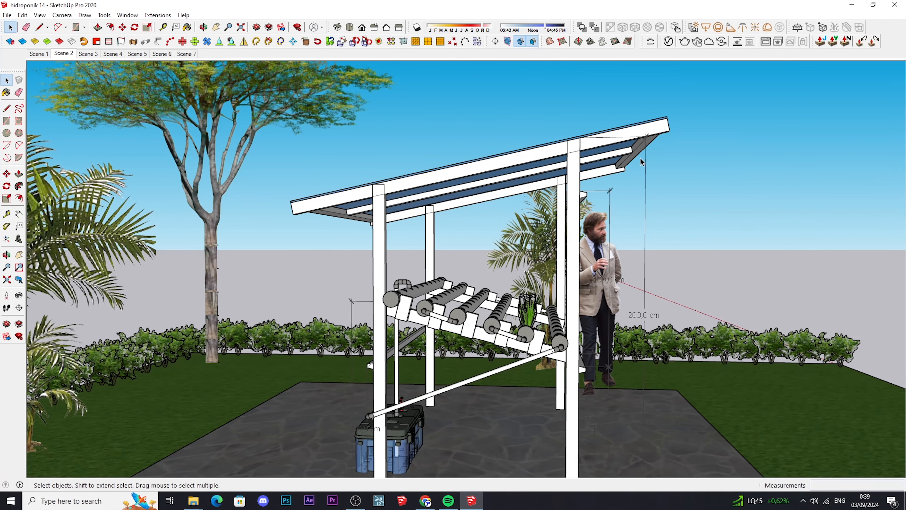
middle_drag(546, 264, 470, 279)
middle_drag(413, 284, 371, 286)
shift+middle_drag(370, 247, 550, 367)
scroll(550, 368, down, 1)
Examine the full set of grow pipes from above, together with the water tank and drain pipe.
drag(544, 374, 525, 355)
middle_drag(525, 354, 446, 346)
middle_drag(514, 304, 476, 275)
middle_drag(475, 274, 369, 230)
scroll(476, 229, up, 1)
scroll(459, 215, up, 2)
scroll(459, 215, down, 3)
scroll(485, 193, up, 2)
scroll(385, 214, up, 2)
scroll(388, 216, down, 3)
shift+middle_drag(369, 229, 499, 256)
scroll(372, 228, down, 3)
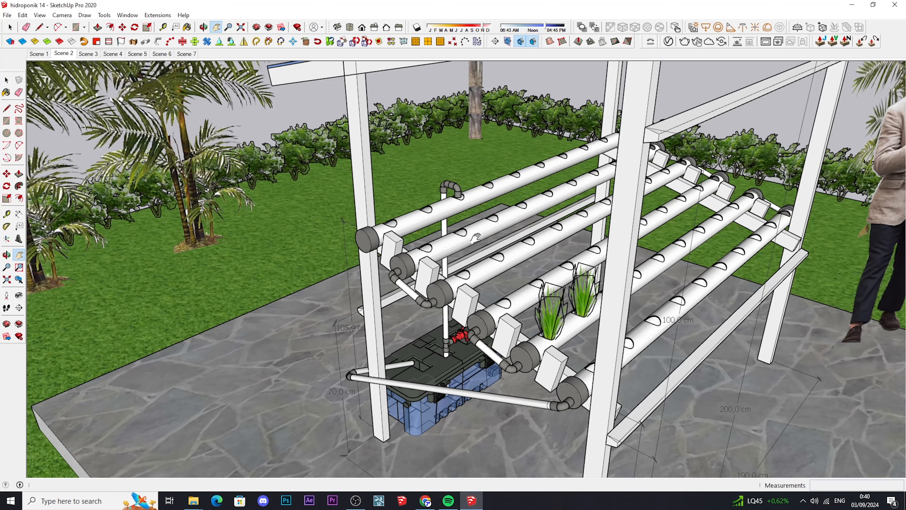
scroll(460, 238, down, 5)
scroll(416, 221, up, 6)
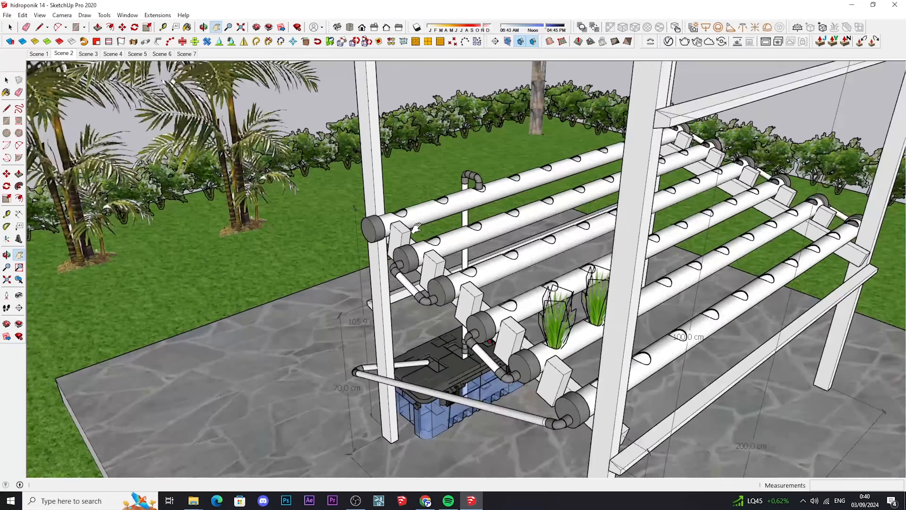
Examine the highest grow pipe up close, including its planting holes, end cap and inlet elbow.
scroll(416, 220, down, 2)
middle_drag(416, 220, 496, 235)
shift+middle_drag(497, 235, 372, 258)
scroll(479, 246, down, 2)
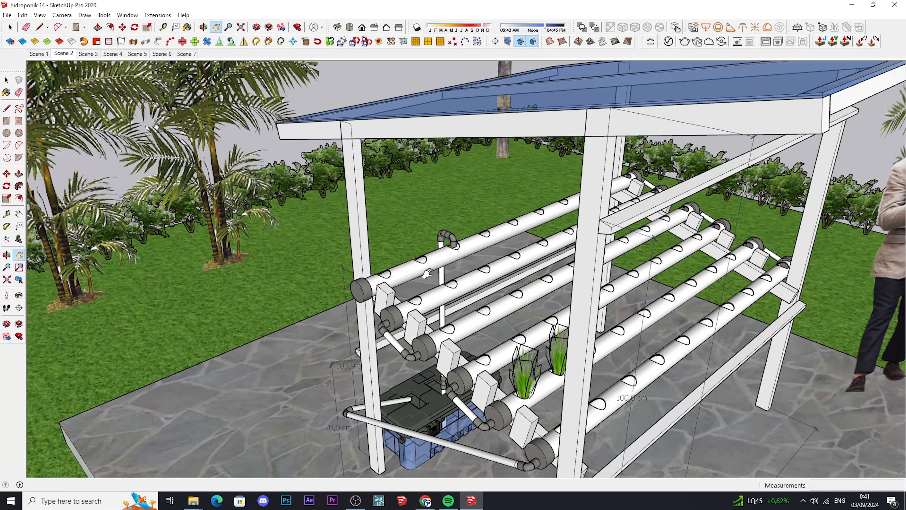
scroll(422, 275, up, 4)
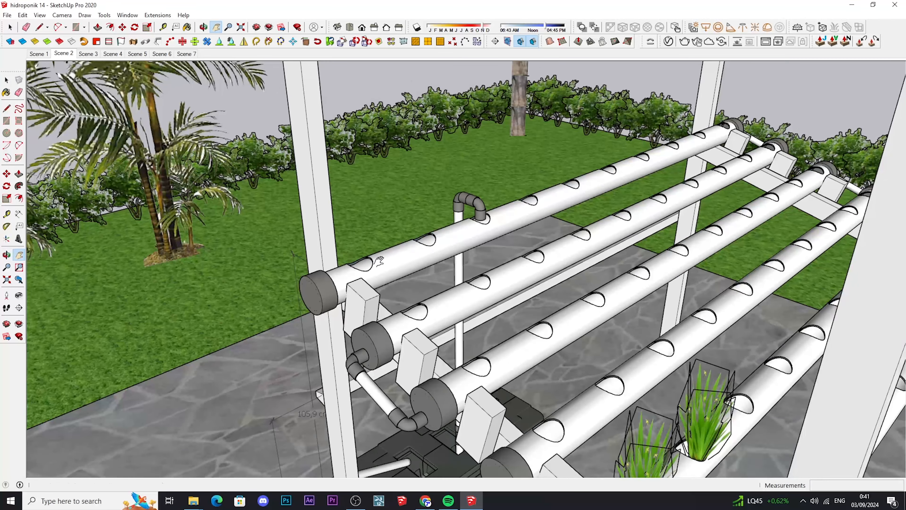
middle_drag(398, 264, 350, 274)
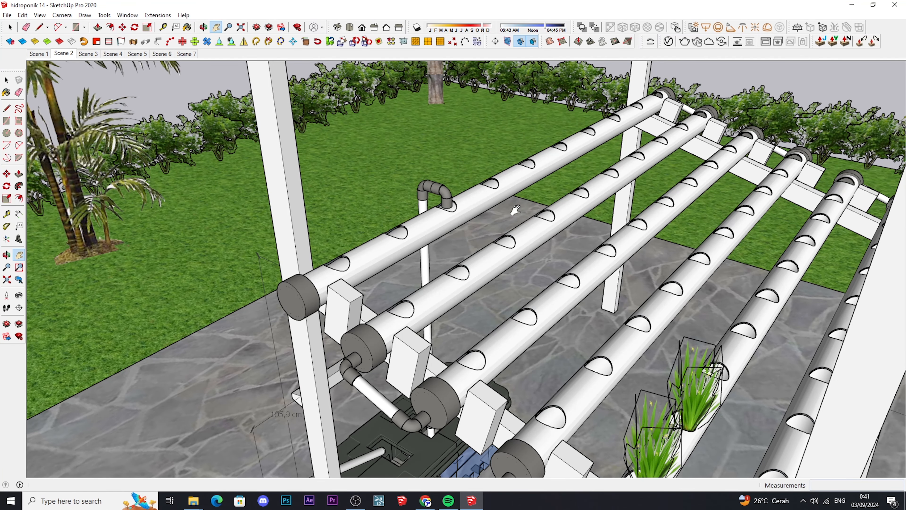
scroll(438, 239, down, 2)
Examine the rows of planting holes and the two plants seated in the grow pipes from the opposite long side.
middle_drag(433, 251, 221, 218)
middle_drag(526, 242, 463, 255)
scroll(421, 250, up, 2)
scroll(380, 243, down, 1)
middle_drag(373, 244, 406, 242)
scroll(384, 245, up, 4)
scroll(374, 248, down, 2)
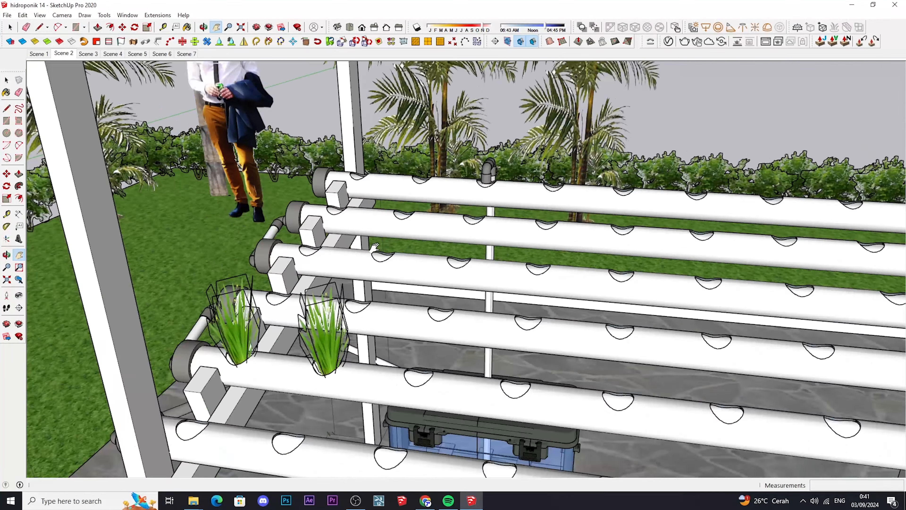
scroll(373, 247, down, 3)
middle_drag(373, 247, 517, 261)
middle_drag(435, 256, 536, 277)
scroll(489, 264, up, 2)
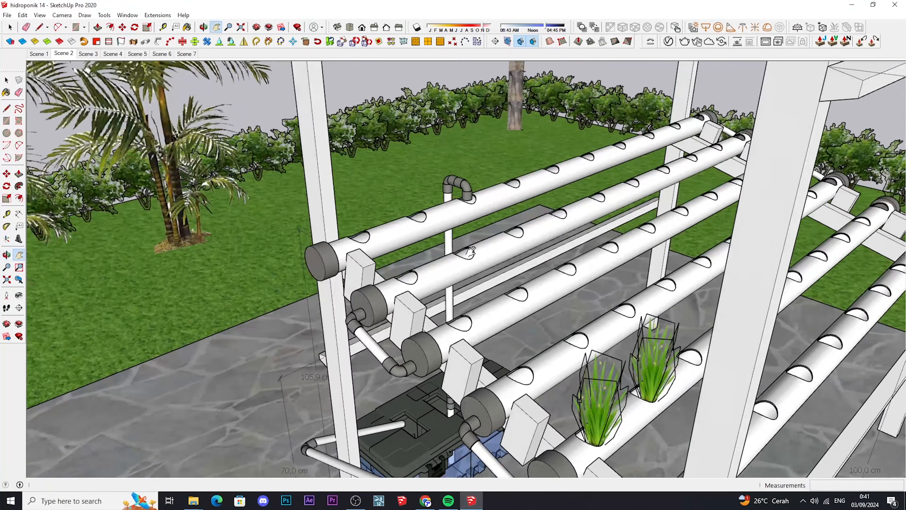
Examine the riser that feeds water from the tank into the start of the highest grow pipe.
drag(450, 236, 433, 261)
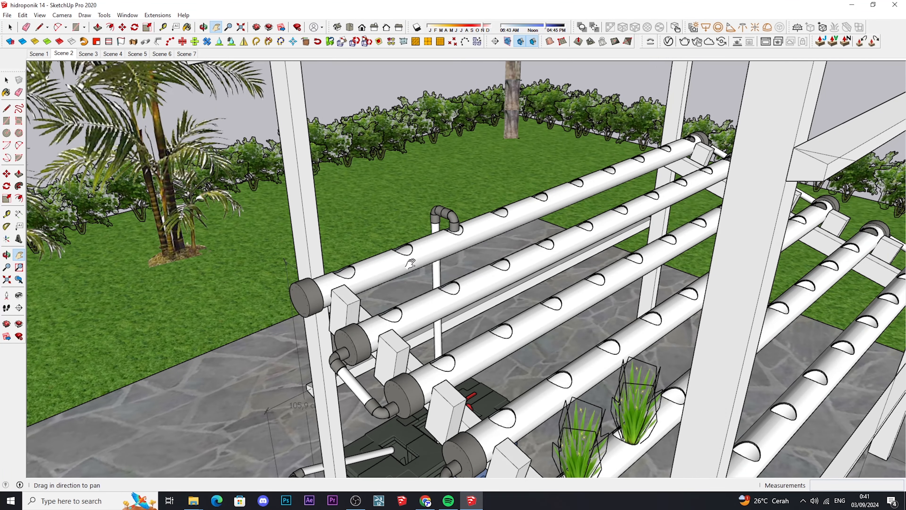
scroll(413, 265, down, 3)
mouse_move(414, 266)
middle_down()
mouse_move(370, 271)
mouse_move(401, 265)
mouse_move(393, 269)
mouse_move(389, 255)
mouse_move(435, 265)
mouse_move(424, 268)
middle_up()
scroll(370, 271, up, 3)
scroll(385, 267, down, 1)
scroll(397, 254, up, 2)
scroll(424, 264, down, 3)
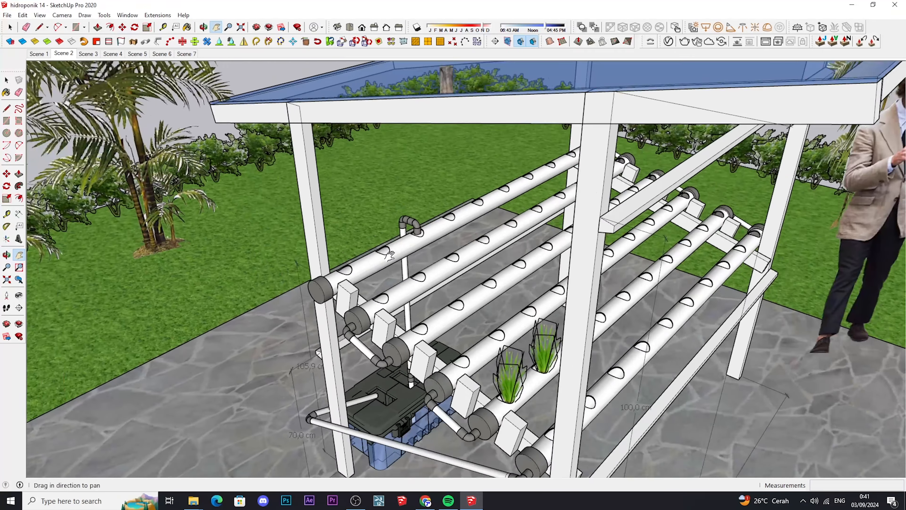
scroll(390, 256, up, 3)
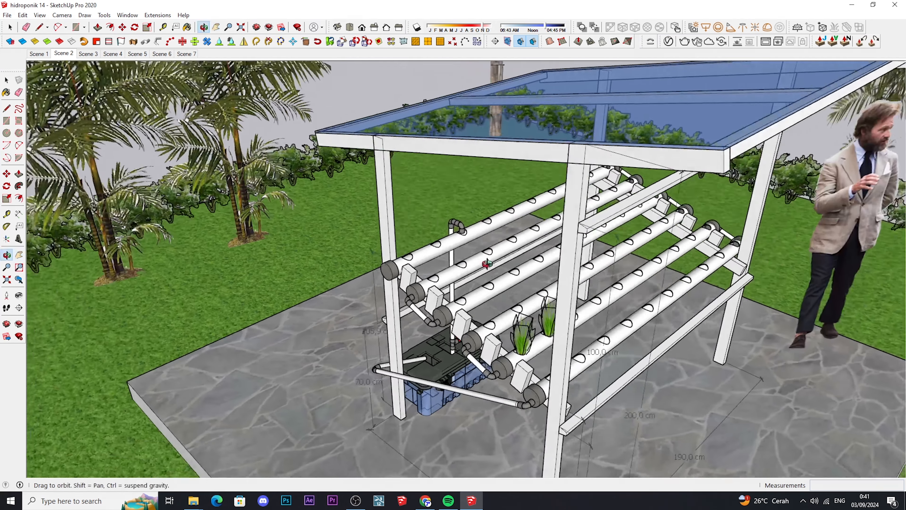
scroll(422, 246, up, 6)
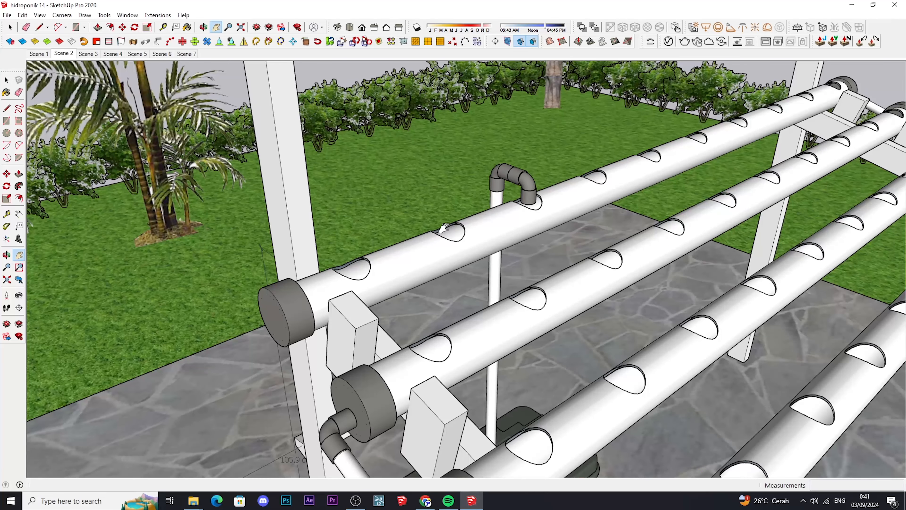
scroll(450, 235, down, 3)
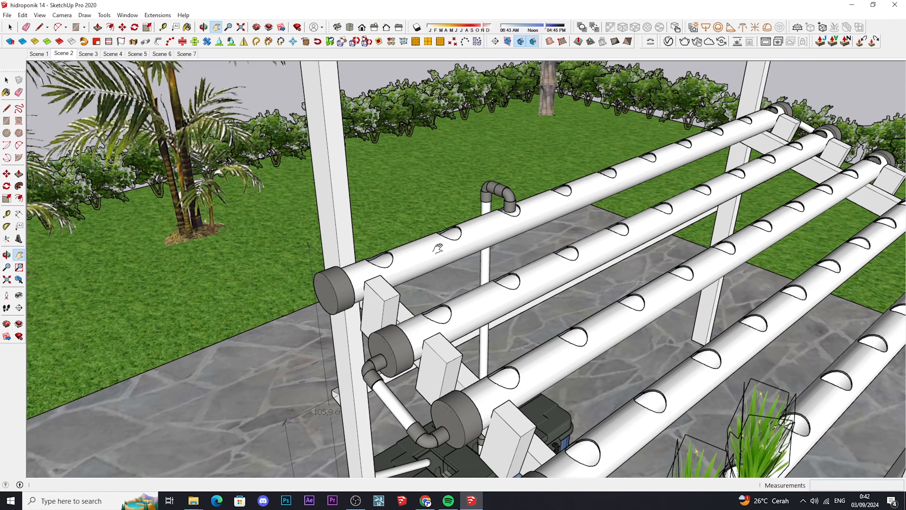
Examine the far end of the rack, where short elbowed pipes link neighbouring grow pipes in pairs.
middle_drag(457, 245, 428, 301)
scroll(448, 245, down, 2)
scroll(428, 300, up, 3)
shift+middle_drag(428, 301, 437, 296)
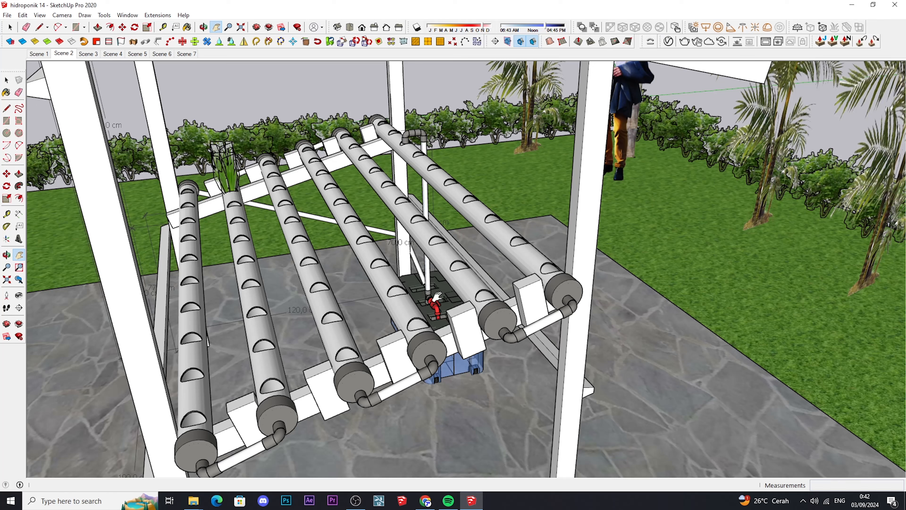
scroll(476, 273, down, 2)
middle_drag(475, 273, 617, 275)
middle_drag(521, 297, 686, 287)
scroll(460, 303, up, 2)
scroll(436, 310, up, 1)
Trace the water path across the staggered grow pipes and back through the drain pipe into the tank.
middle_drag(435, 310, 525, 217)
scroll(483, 310, down, 3)
scroll(534, 227, up, 3)
scroll(487, 223, down, 3)
scroll(563, 214, up, 2)
scroll(563, 214, down, 1)
scroll(465, 221, down, 3)
scroll(556, 214, up, 3)
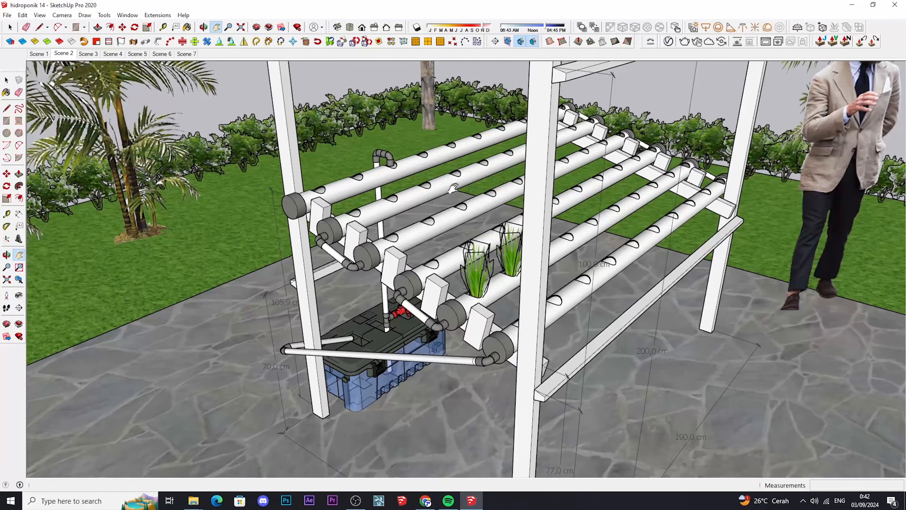
scroll(453, 188, up, 1)
scroll(492, 190, down, 1)
middle_drag(493, 190, 444, 190)
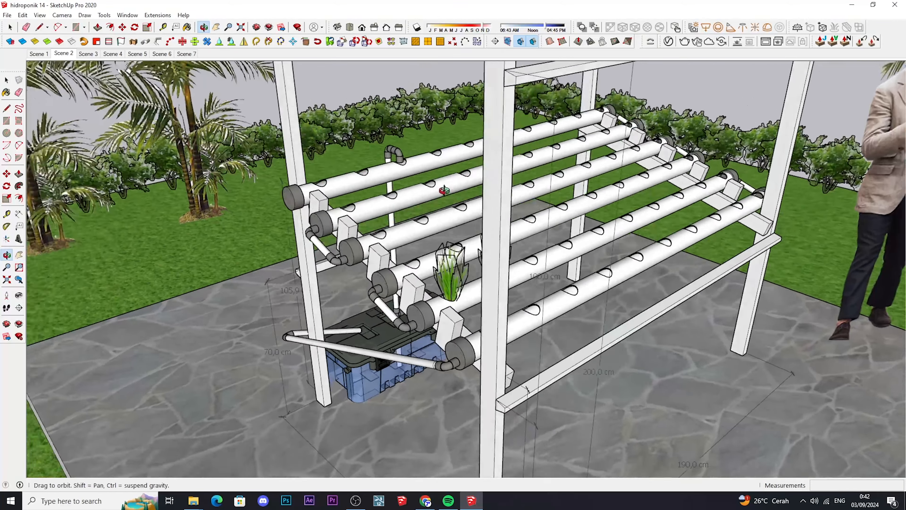
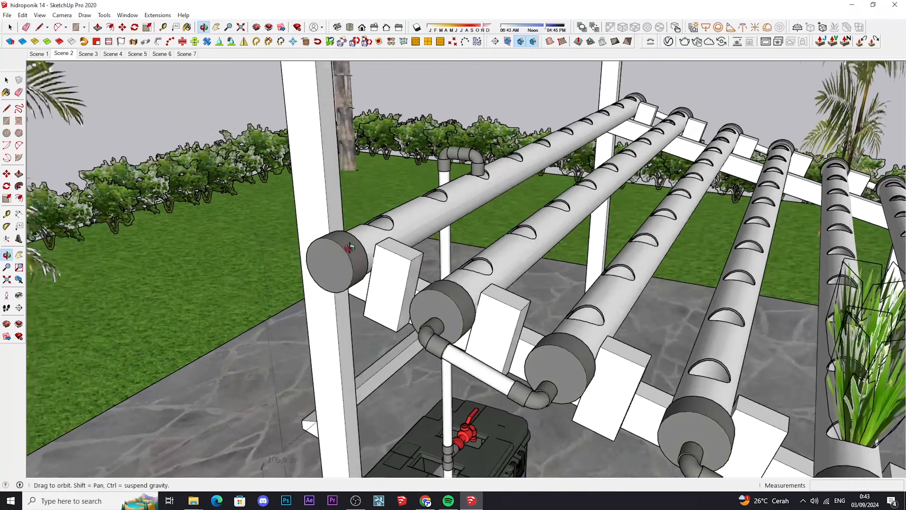
Compare the end caps and elbowed connecting pipes at the tank end and the far end of the rack.
middle_drag(350, 248, 414, 255)
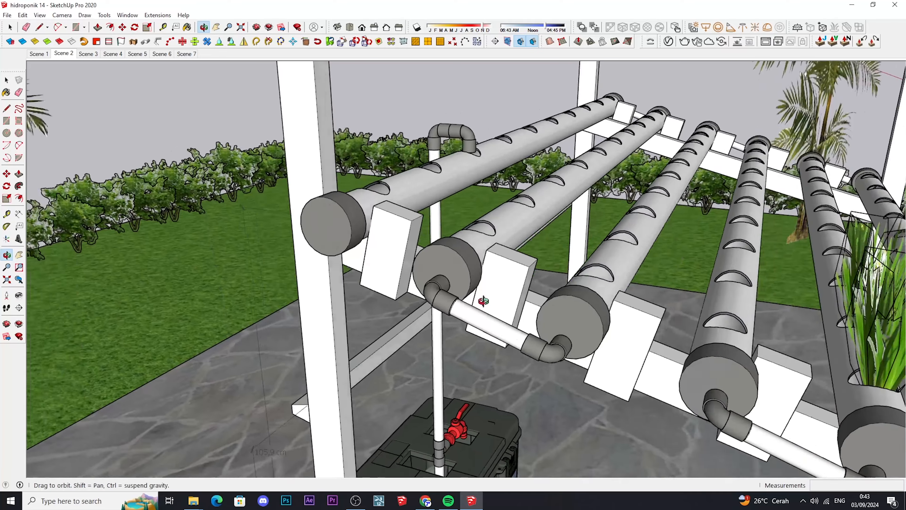
middle_drag(483, 301, 542, 272)
scroll(542, 271, down, 5)
shift+middle_drag(765, 253, 478, 256)
scroll(477, 256, up, 3)
scroll(476, 255, up, 4)
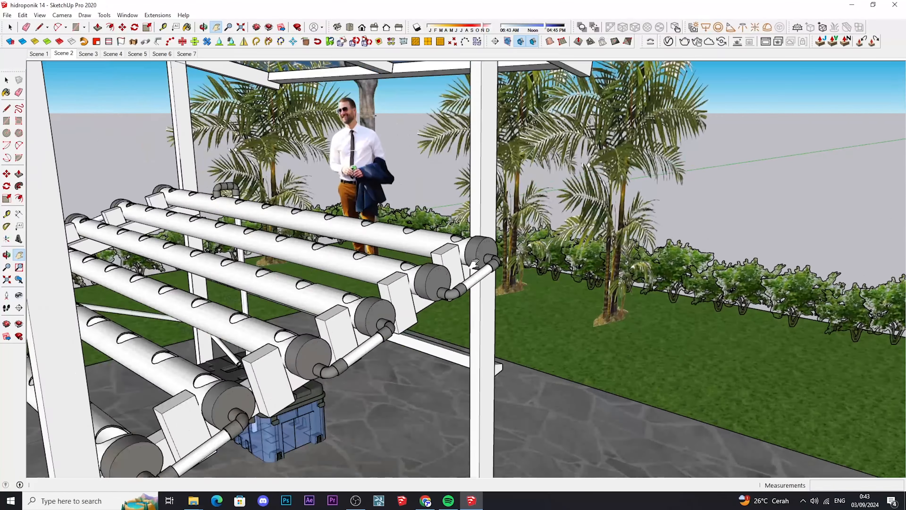
middle_drag(476, 256, 356, 231)
scroll(364, 236, up, 1)
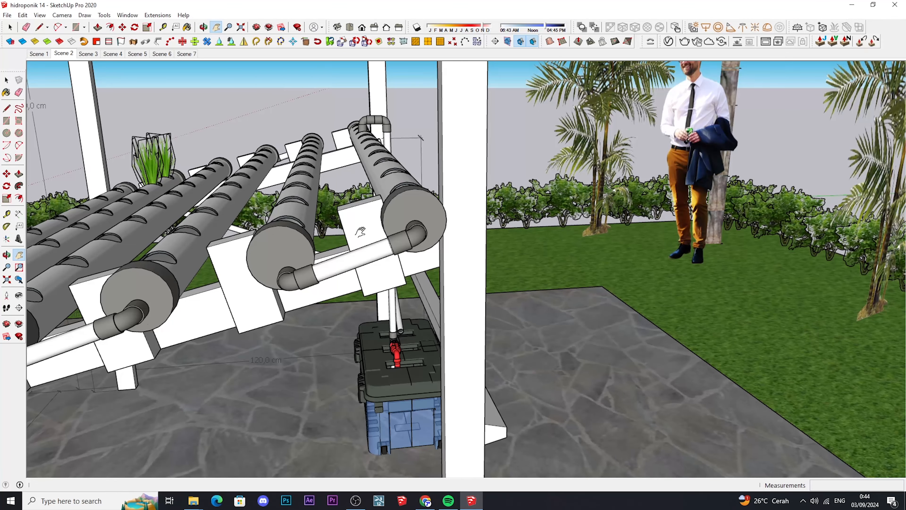
drag(381, 242, 422, 250)
mouse_move(420, 230)
middle_down()
mouse_move(388, 223)
mouse_move(421, 229)
middle_up()
Open the rack group and its nested end-fitting group, and select the elbowed connecting pipe beneath the highest end cap.
key(space)
click(460, 232)
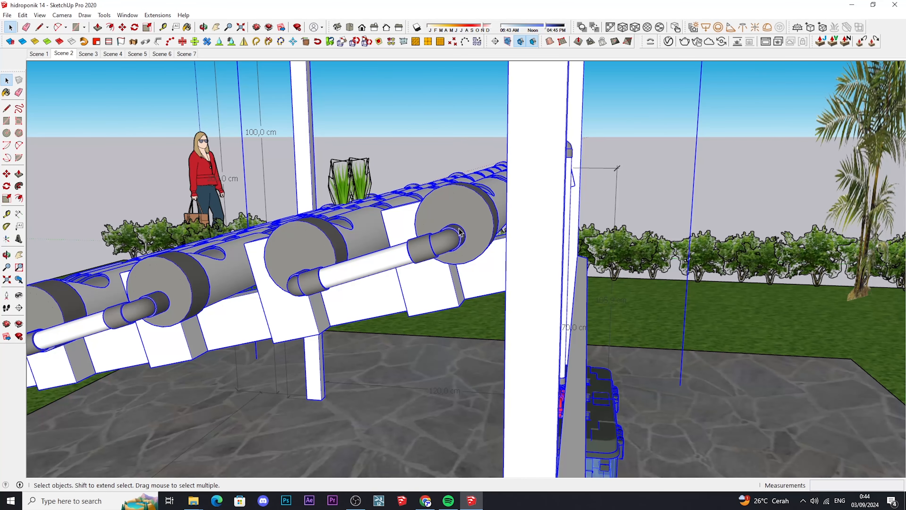
double_click(457, 234)
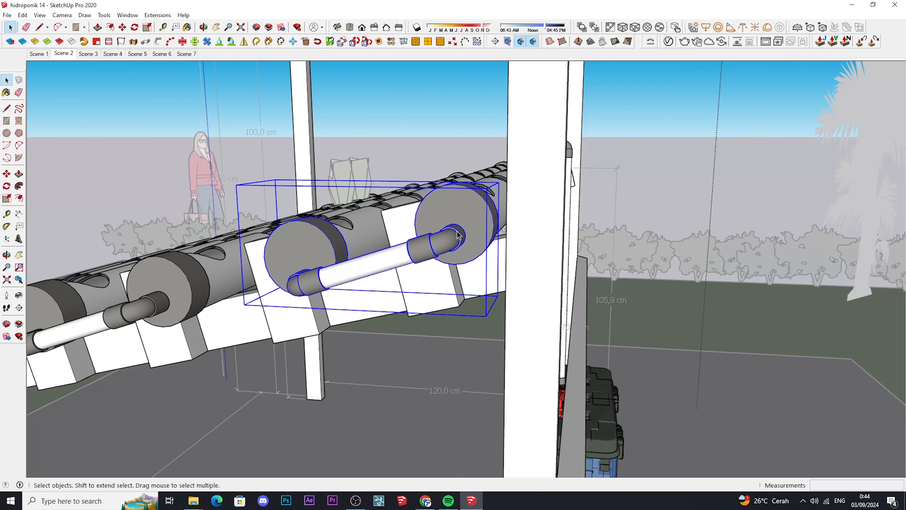
double_click(464, 214)
click(465, 213)
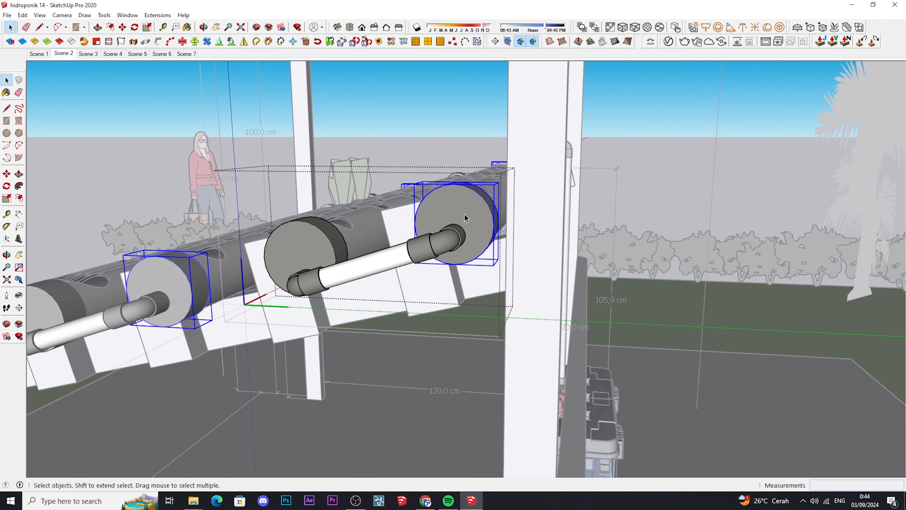
click(454, 240)
middle_drag(457, 242, 384, 166)
scroll(453, 241, up, 3)
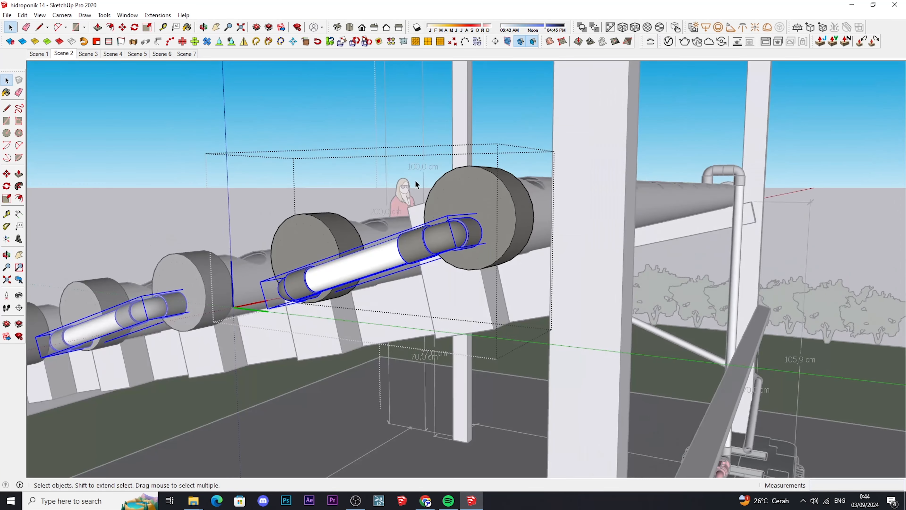
scroll(473, 249, up, 3)
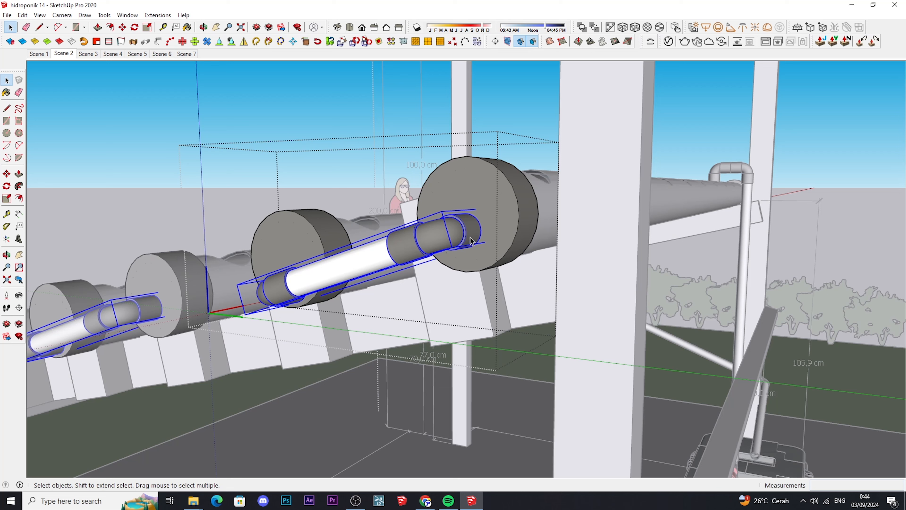
click(6, 173)
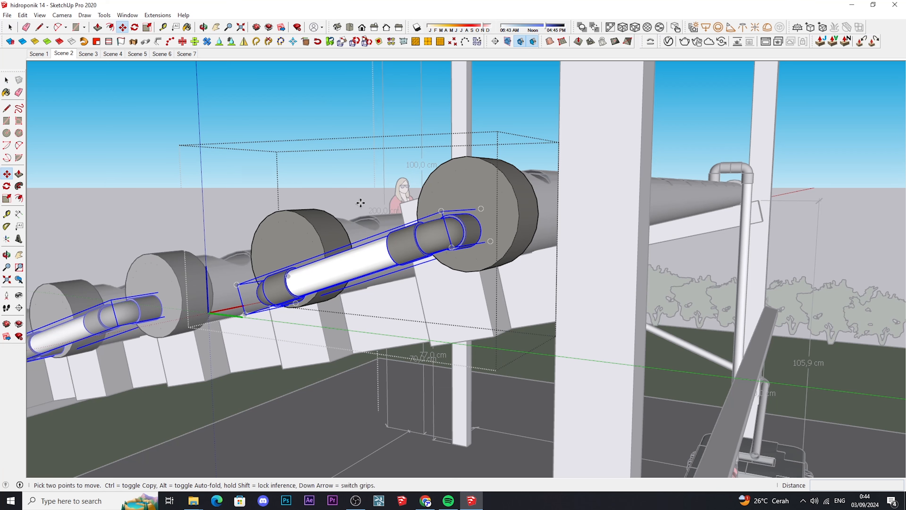
click(500, 195)
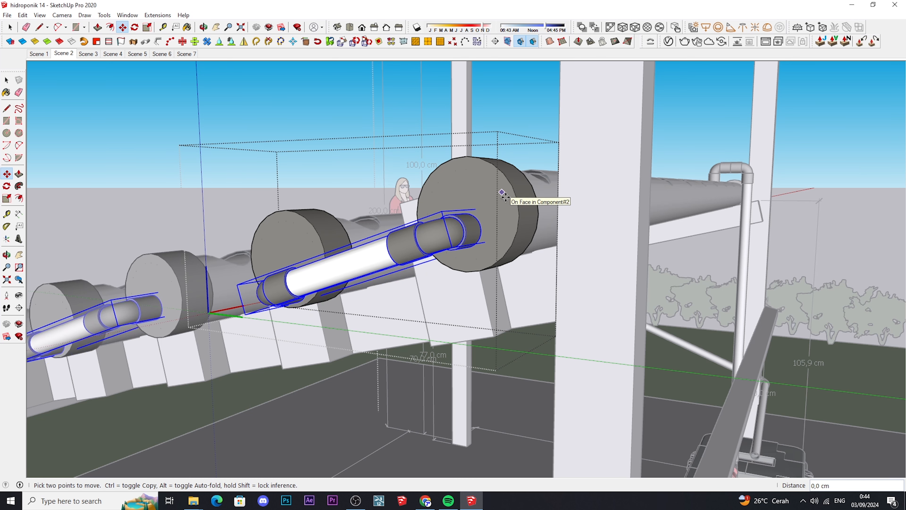
key(space)
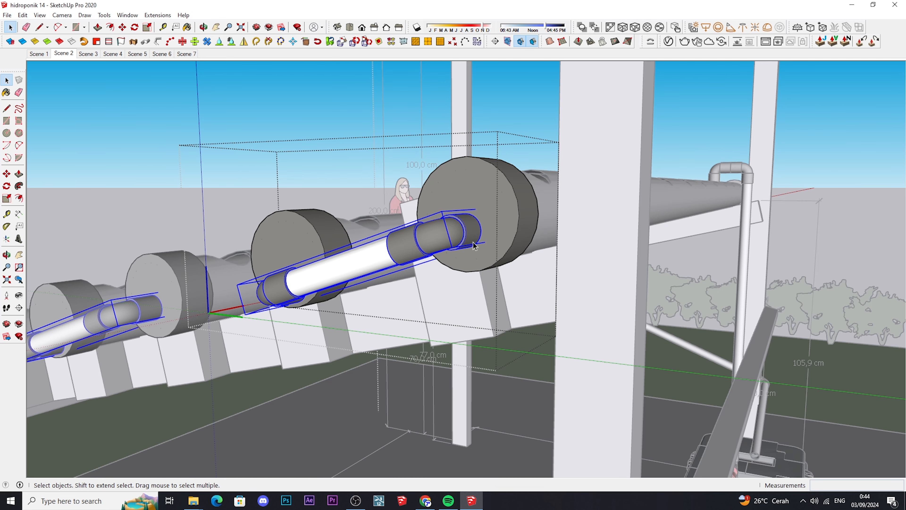
Examine how the selected elbowed connecting pipes join the lower part of the end caps at both ends.
scroll(459, 242, down, 1)
middle_drag(446, 239, 407, 234)
scroll(481, 237, up, 2)
middle_drag(482, 240, 538, 240)
middle_drag(436, 249, 603, 246)
scroll(428, 277, down, 2)
middle_drag(265, 285, 497, 261)
scroll(407, 239, up, 1)
mouse_move(419, 254)
middle_down()
mouse_move(402, 261)
mouse_move(426, 268)
mouse_move(435, 246)
mouse_move(409, 244)
middle_up()
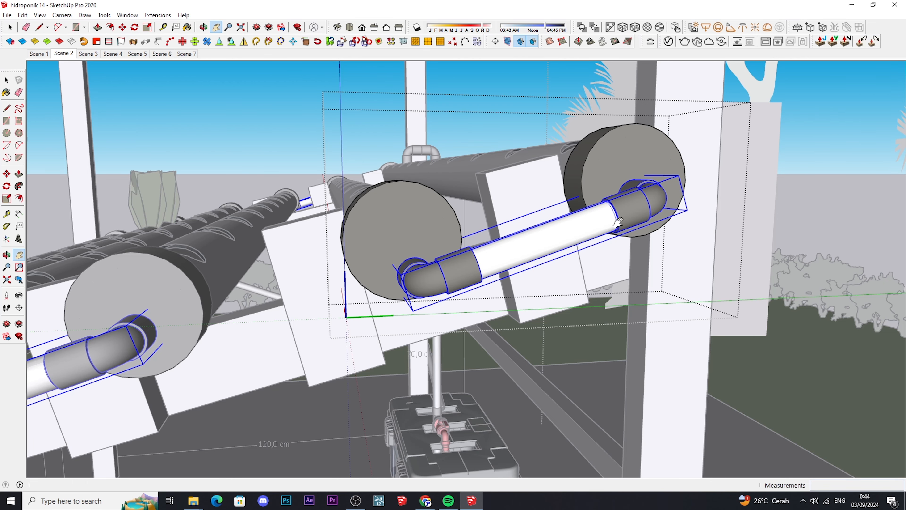
middle_drag(681, 206, 581, 242)
scroll(587, 237, up, 4)
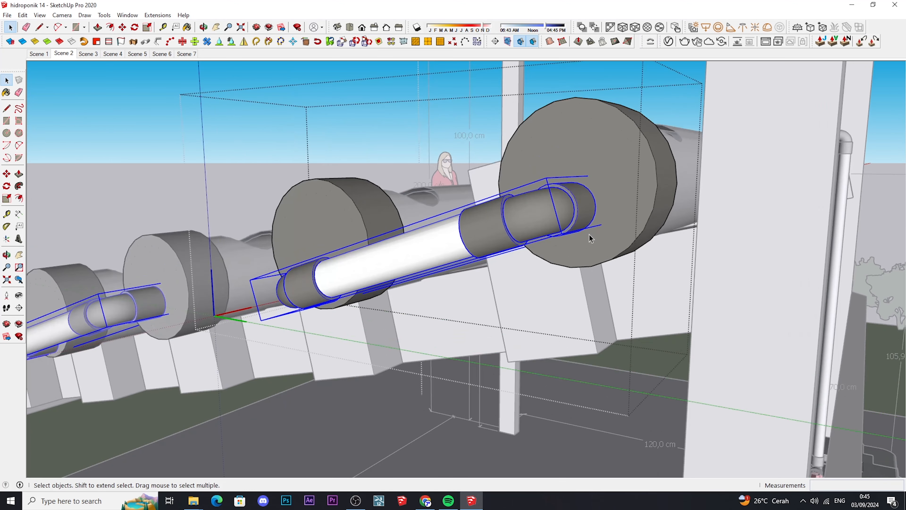
scroll(571, 202, down, 2)
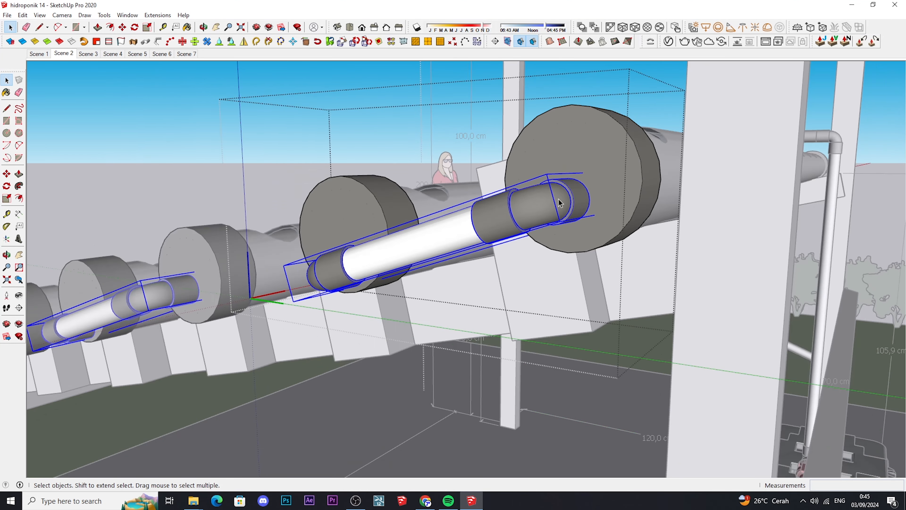
middle_drag(512, 210, 709, 242)
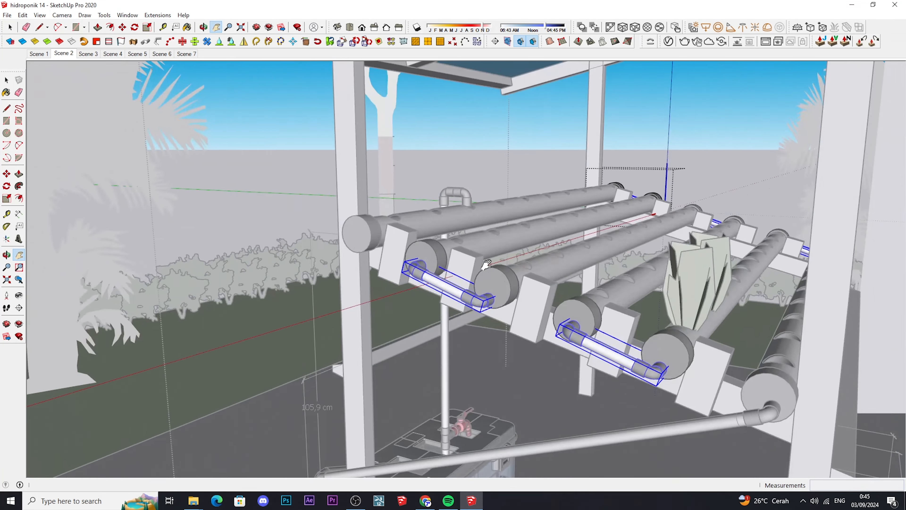
Close the open nested end-fitting and rack groups to return to the full model.
scroll(491, 266, up, 3)
scroll(492, 263, down, 5)
scroll(446, 258, up, 2)
key(Escape)
key(Escape)
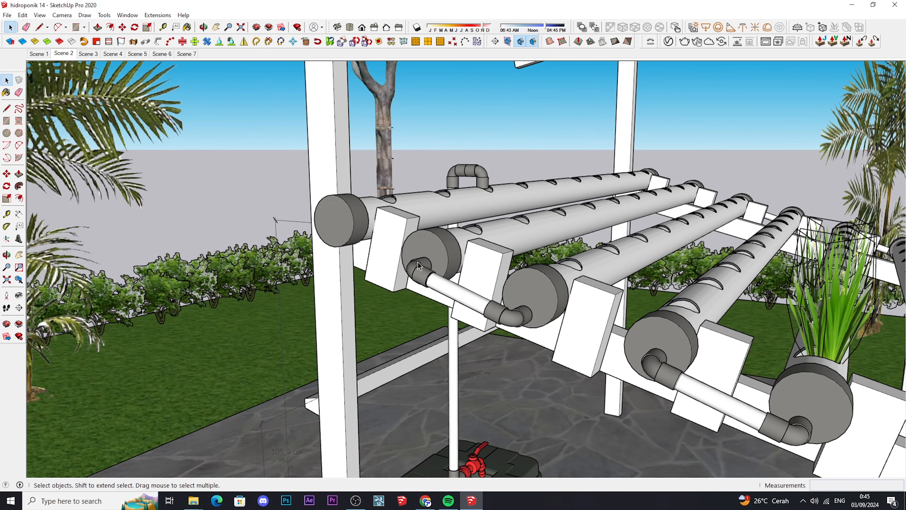
Examine how the elbowed connecting pipe enters the end cap of the second-highest grow pipe and reaches the next cap.
scroll(436, 260, up, 1)
middle_drag(437, 263, 455, 274)
scroll(456, 273, up, 3)
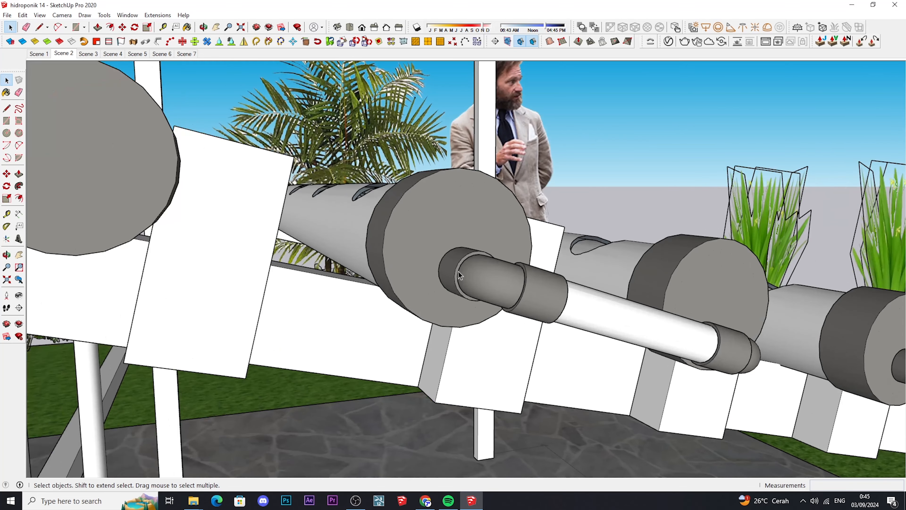
middle_drag(443, 289, 430, 275)
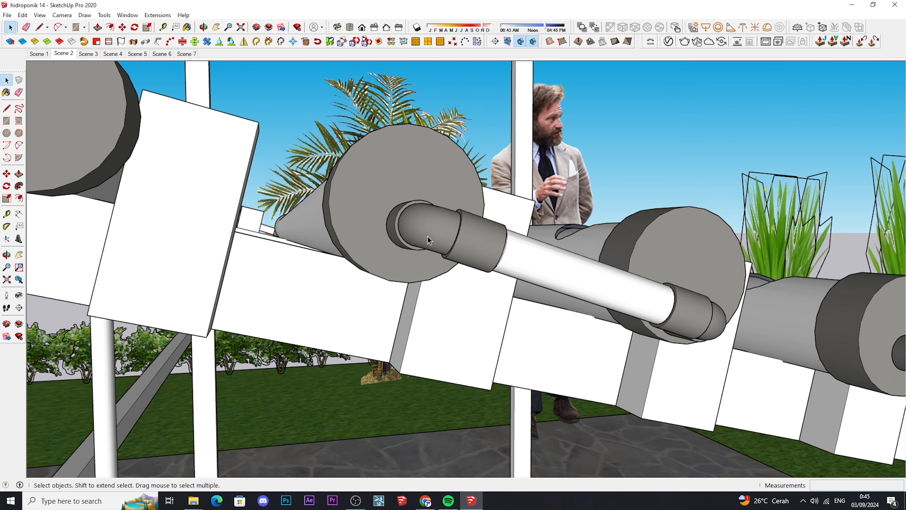
middle_drag(412, 249, 404, 268)
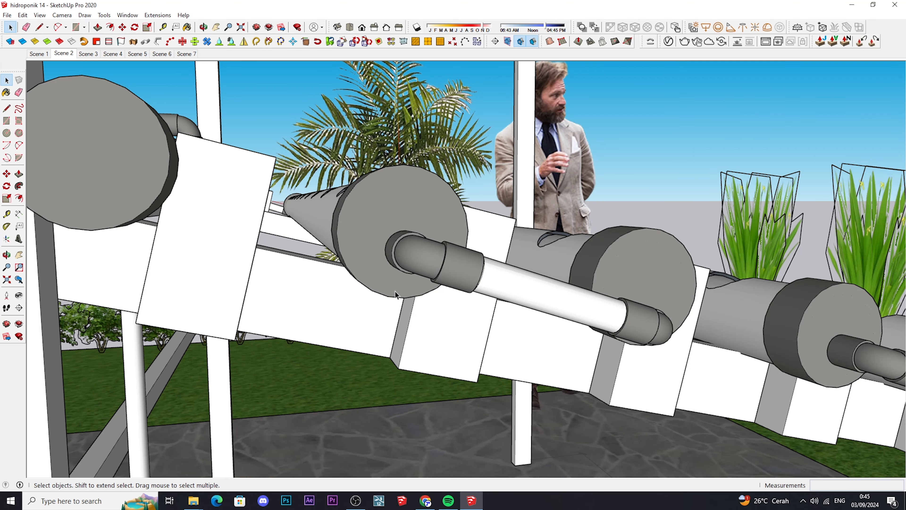
middle_drag(419, 276, 309, 239)
scroll(533, 284, up, 1)
middle_drag(483, 281, 485, 304)
scroll(485, 304, down, 2)
middle_drag(371, 254, 330, 287)
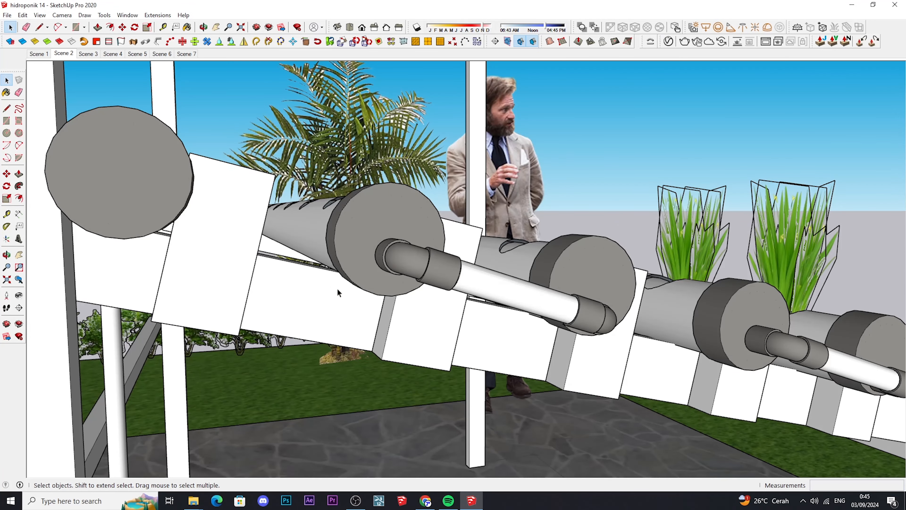
middle_drag(475, 257, 511, 312)
scroll(550, 289, up, 3)
scroll(492, 305, down, 1)
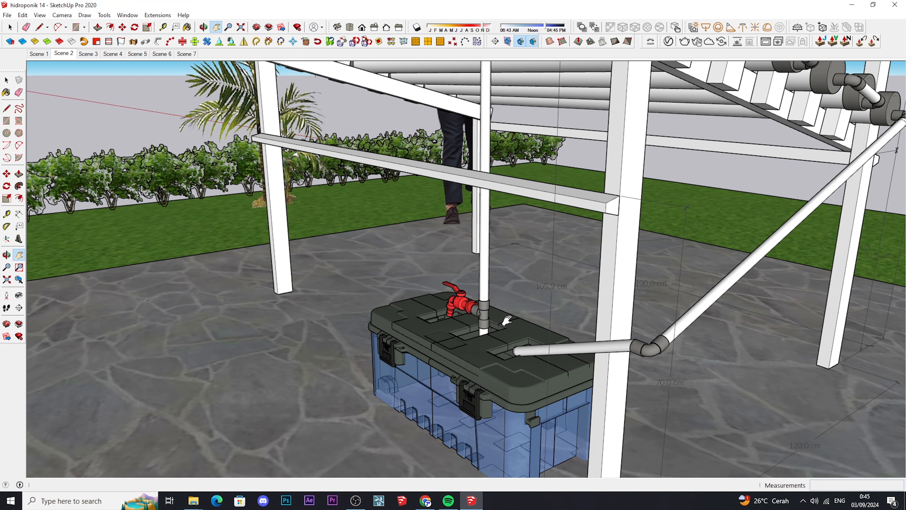
Examine the water tank with its red valve, vertical supply pipe and returning drain pipe beneath the rack.
scroll(510, 321, down, 2)
mouse_move(510, 321)
middle_down()
mouse_move(461, 320)
mouse_move(499, 313)
middle_up()
scroll(499, 314, up, 3)
scroll(499, 323, down, 2)
middle_drag(487, 344, 542, 401)
scroll(520, 379, up, 1)
scroll(520, 379, up, 1)
scroll(498, 408, down, 2)
scroll(516, 368, up, 2)
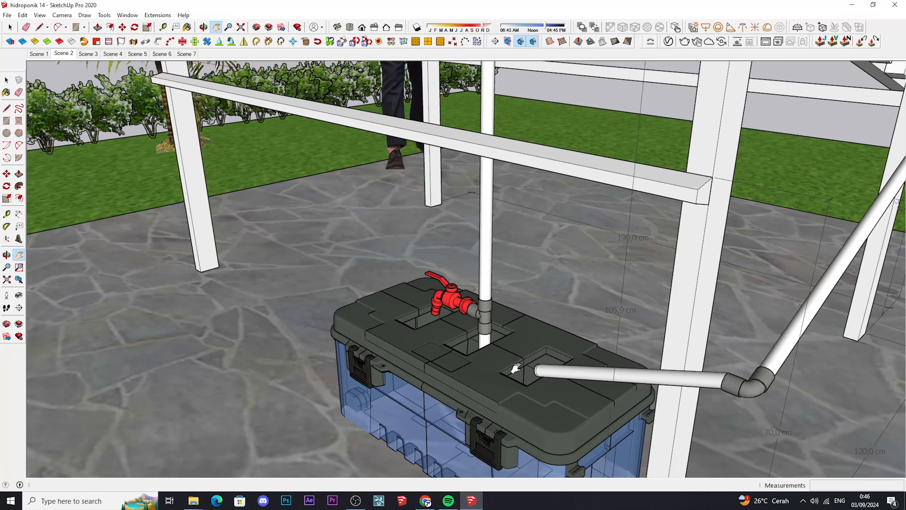
scroll(495, 356, down, 2)
middle_drag(495, 357, 474, 261)
scroll(474, 261, up, 3)
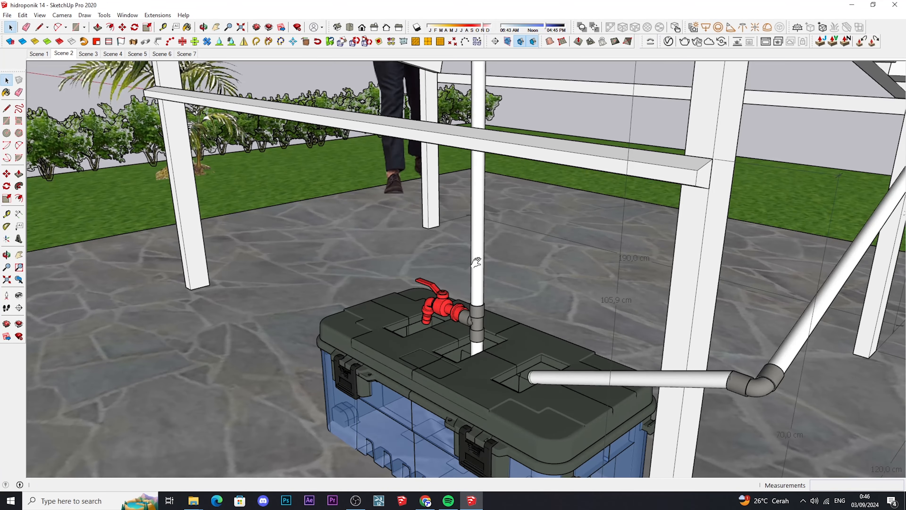
scroll(476, 262, down, 2)
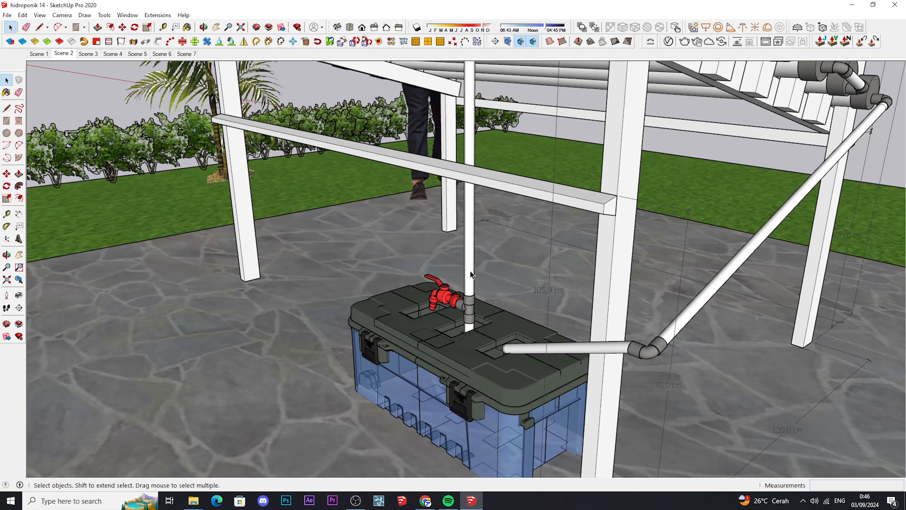
key(ctrl+a)
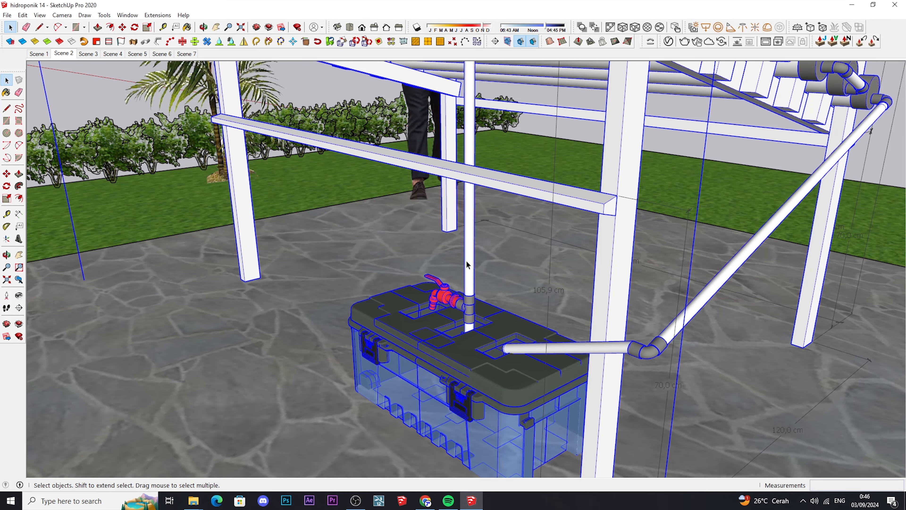
click(573, 124)
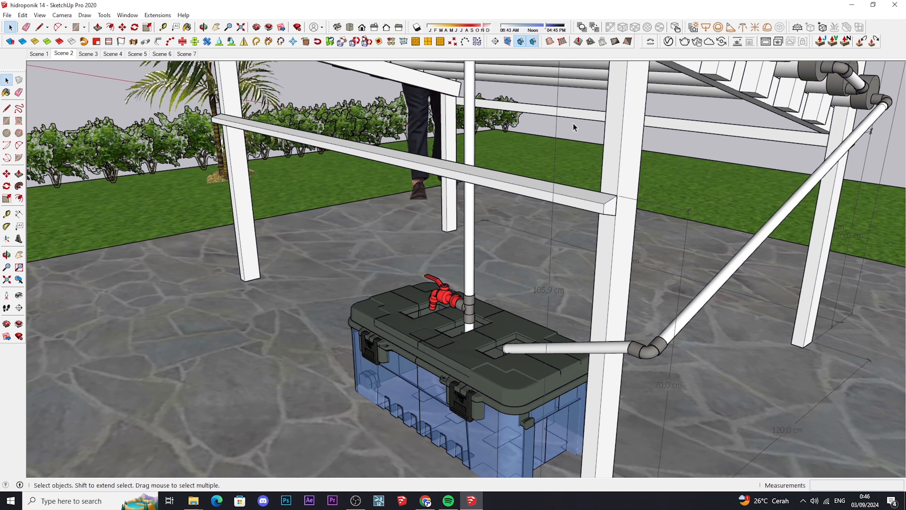
Inspect up close where the vertical supply pipe and the drain pipe enter the openings in the tank lid.
scroll(472, 334, up, 4)
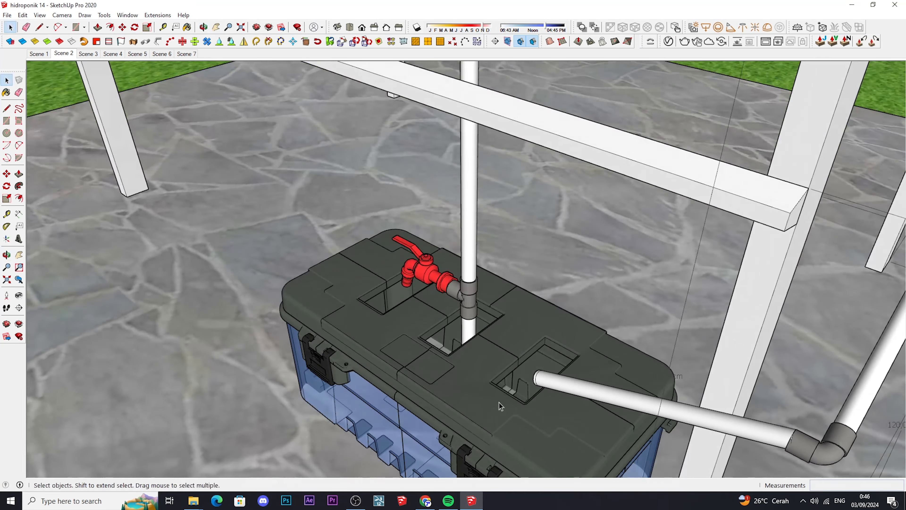
mouse_move(501, 406)
middle_down()
mouse_move(486, 256)
mouse_move(480, 321)
mouse_move(491, 370)
mouse_move(461, 267)
mouse_move(470, 300)
middle_up()
middle_drag(485, 335, 493, 353)
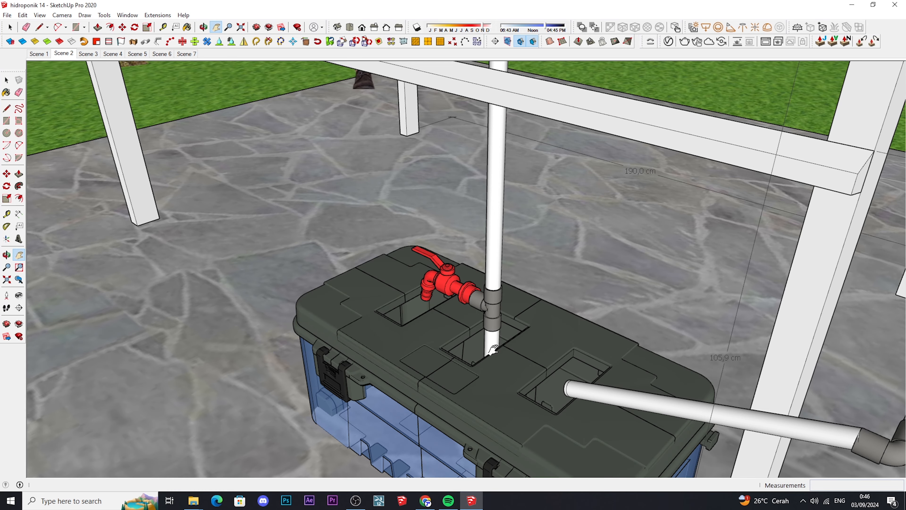
scroll(520, 309, down, 5)
middle_drag(521, 310, 496, 304)
scroll(496, 275, up, 3)
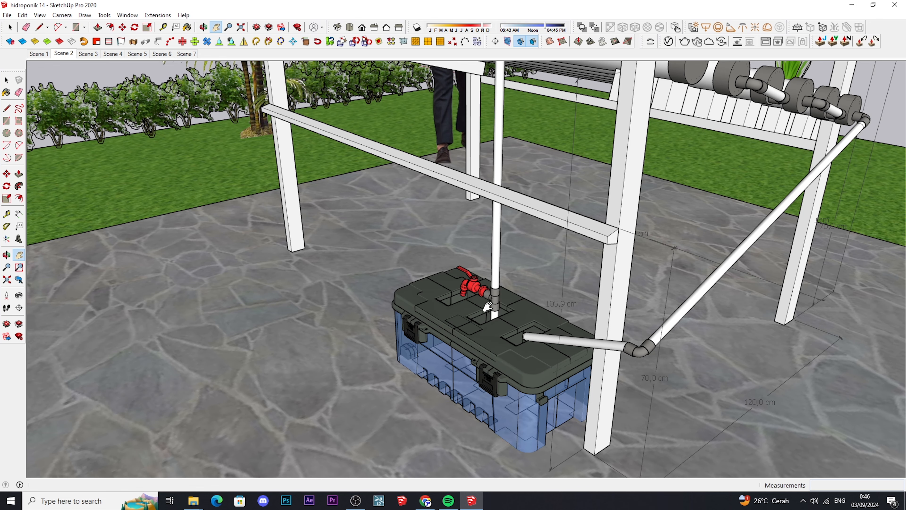
Examine how the red valve branches off the vertical supply pipe just above the tank lid.
middle_drag(484, 292, 495, 214)
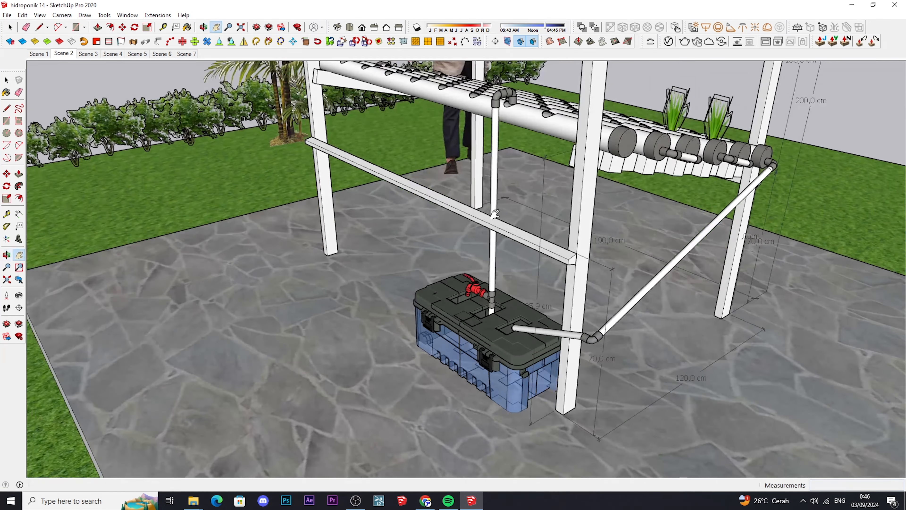
scroll(496, 213, up, 1)
drag(496, 223, 500, 281)
mouse_move(494, 266)
middle_down()
mouse_move(476, 256)
mouse_move(487, 250)
middle_up()
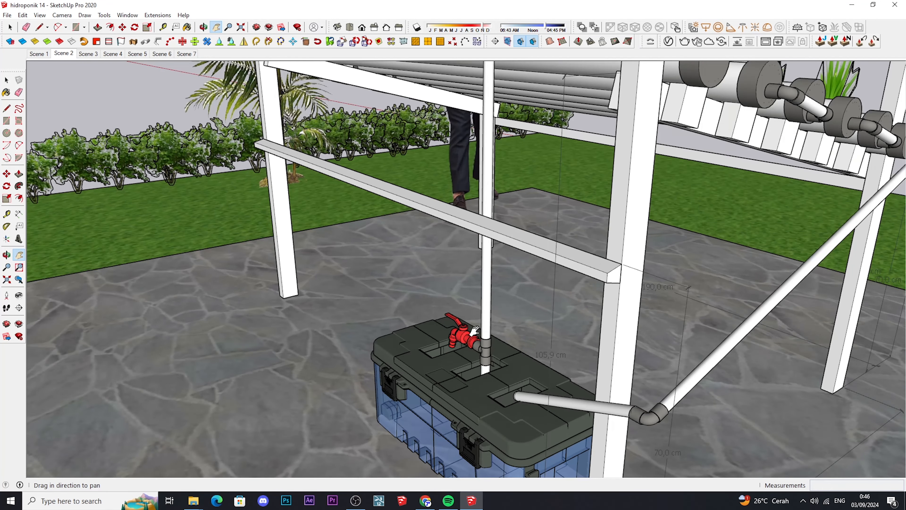
scroll(474, 330, down, 5)
scroll(485, 349, up, 5)
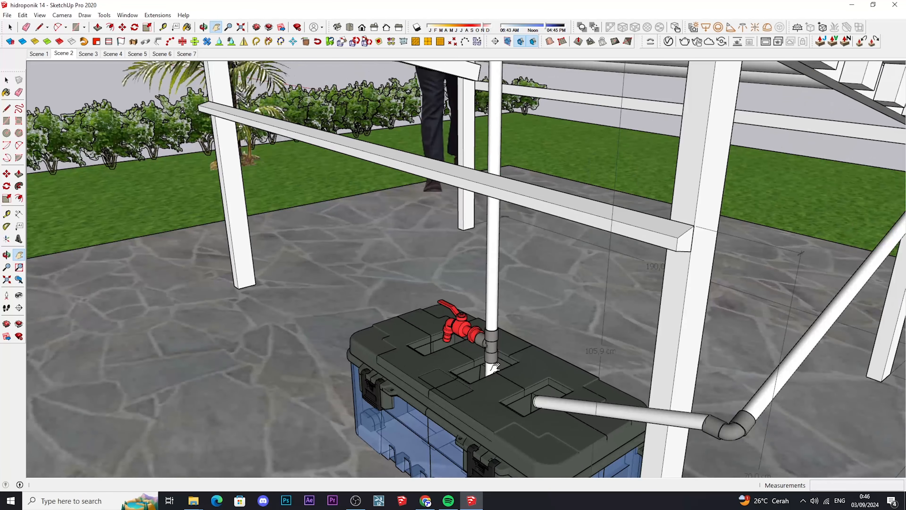
scroll(495, 368, up, 3)
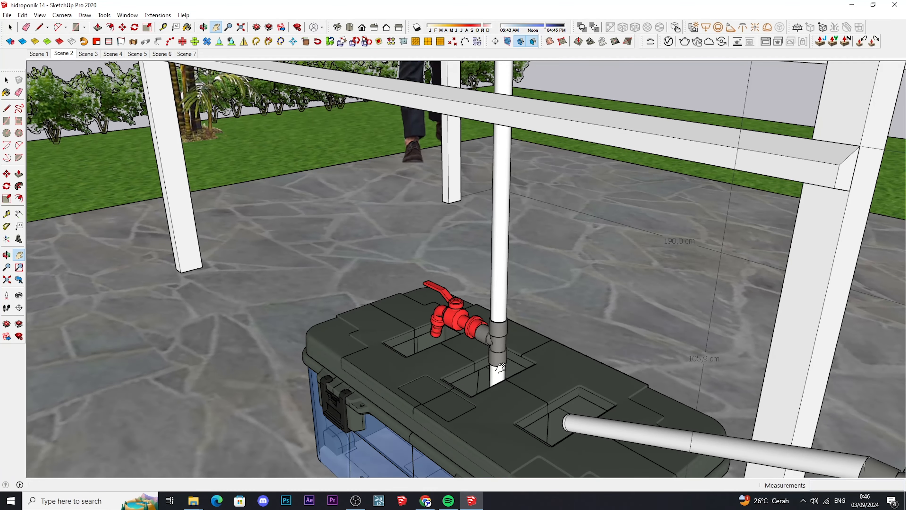
scroll(498, 362, up, 2)
scroll(493, 348, down, 2)
middle_drag(494, 337, 520, 341)
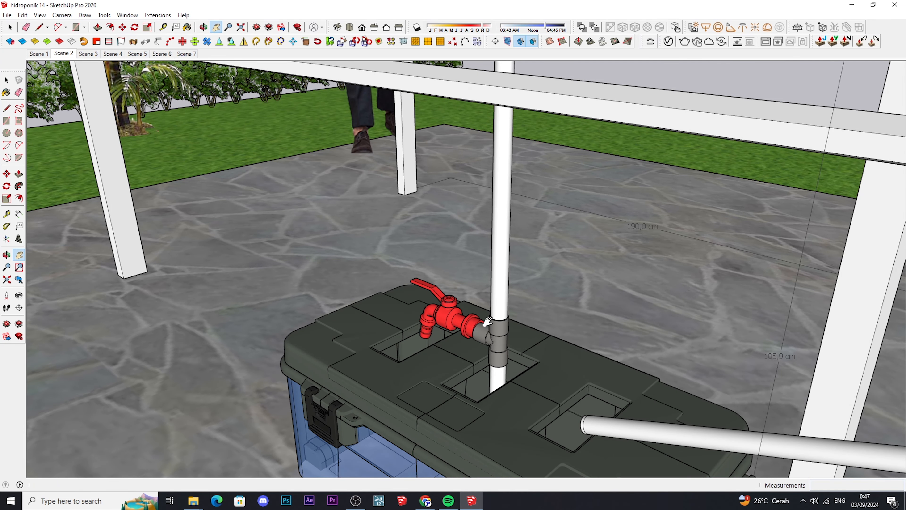
middle_drag(429, 307, 385, 330)
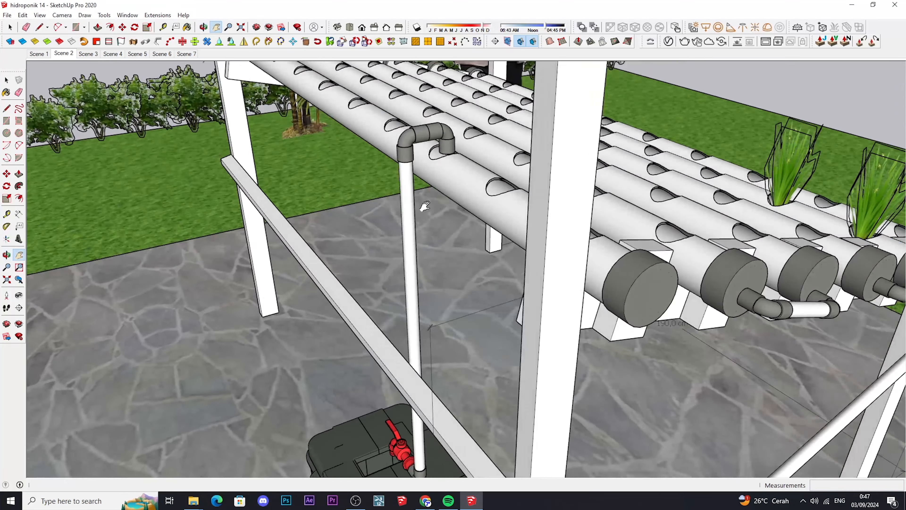
Trace the vertical supply pipe from the tank up to its curved outlet over the highest grow pipe.
scroll(431, 232, down, 3)
middle_drag(434, 230, 464, 219)
scroll(466, 339, up, 3)
middle_drag(478, 353, 499, 333)
scroll(503, 307, down, 2)
shift+middle_drag(492, 219, 463, 275)
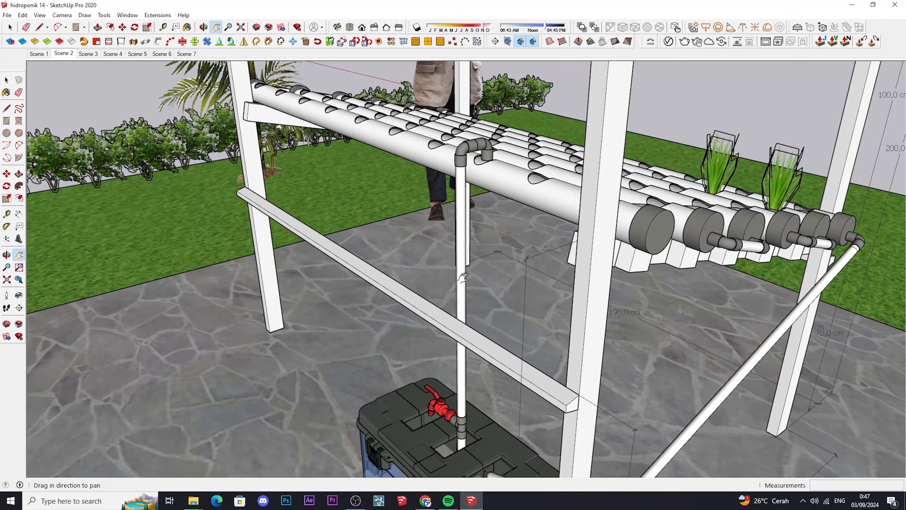
middle_drag(476, 313, 479, 287)
scroll(487, 339, up, 2)
shift+middle_drag(488, 339, 486, 343)
middle_drag(461, 231, 492, 269)
scroll(560, 178, up, 1)
middle_drag(560, 178, 300, 211)
shift+middle_drag(318, 214, 313, 233)
scroll(402, 261, down, 2)
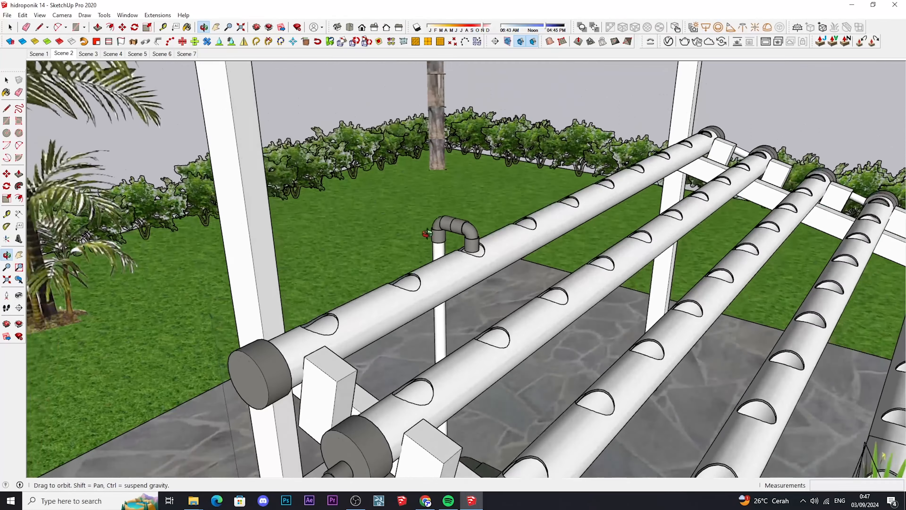
Follow the highest grow pipe from the water inlet to the far end and inspect the elbowed connecting pipes there.
middle_drag(427, 233, 344, 324)
mouse_move(584, 264)
middle_down()
mouse_move(536, 273)
mouse_move(582, 265)
middle_up()
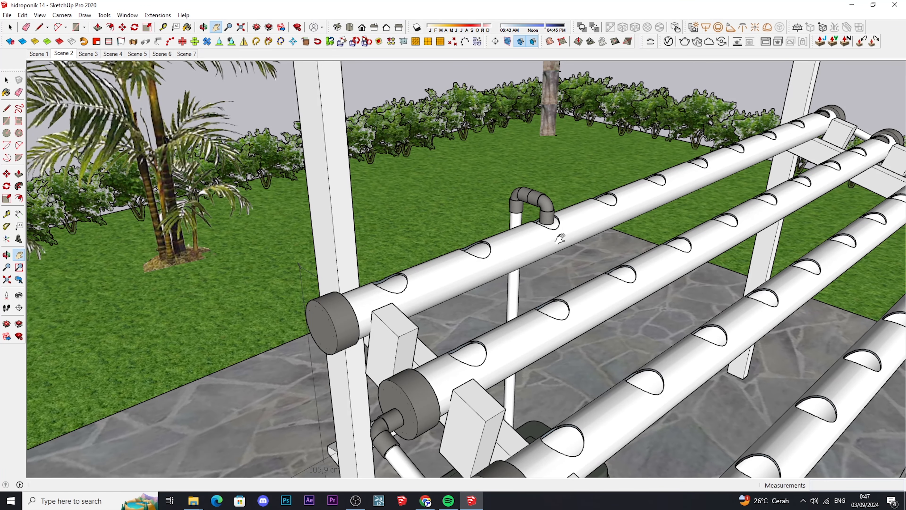
middle_drag(742, 184, 699, 198)
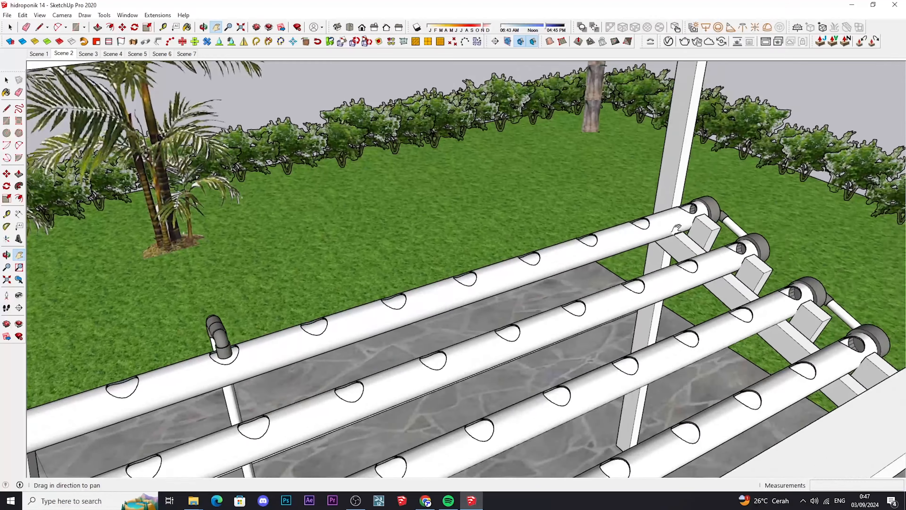
middle_drag(676, 228, 457, 227)
scroll(457, 226, down, 3)
scroll(460, 229, up, 6)
middle_drag(508, 241, 424, 242)
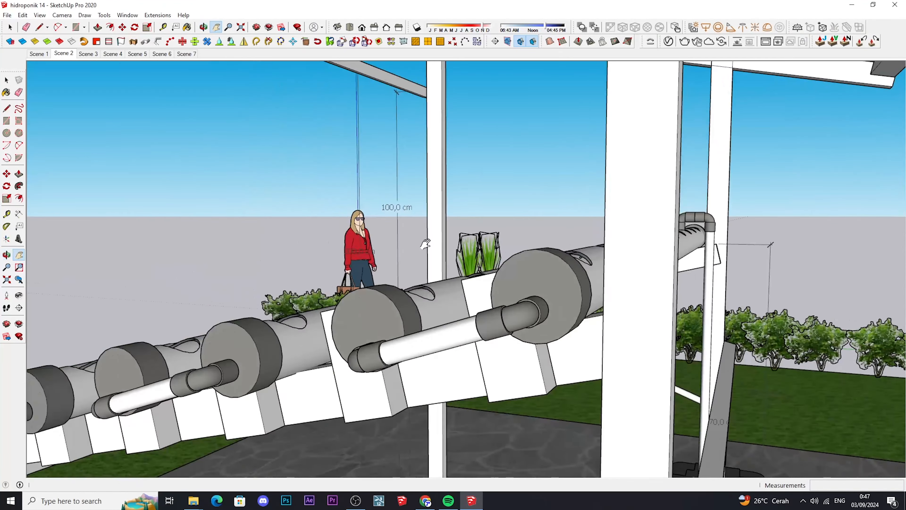
scroll(544, 317, up, 2)
scroll(549, 321, up, 2)
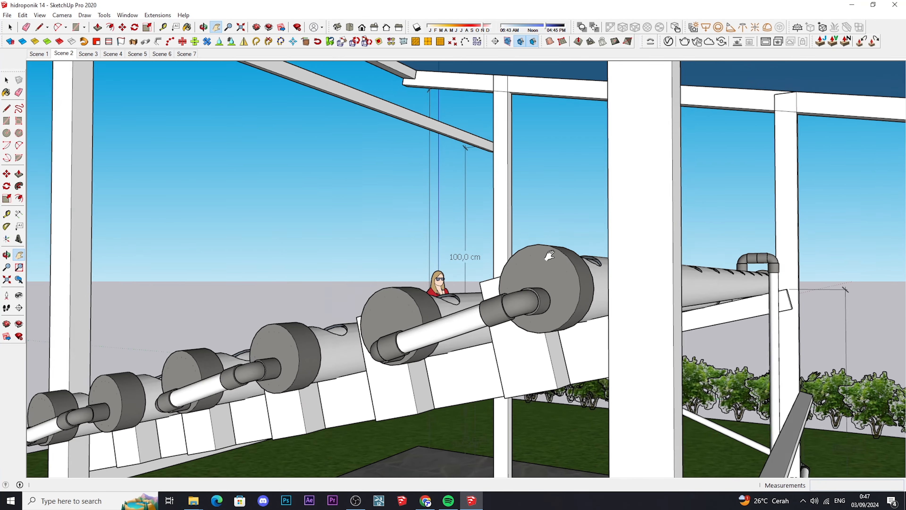
scroll(549, 256, down, 4)
Review the sloping grow pipes from the inlet side around to the far end, including how their ends are linked in pairs.
middle_drag(556, 283, 659, 314)
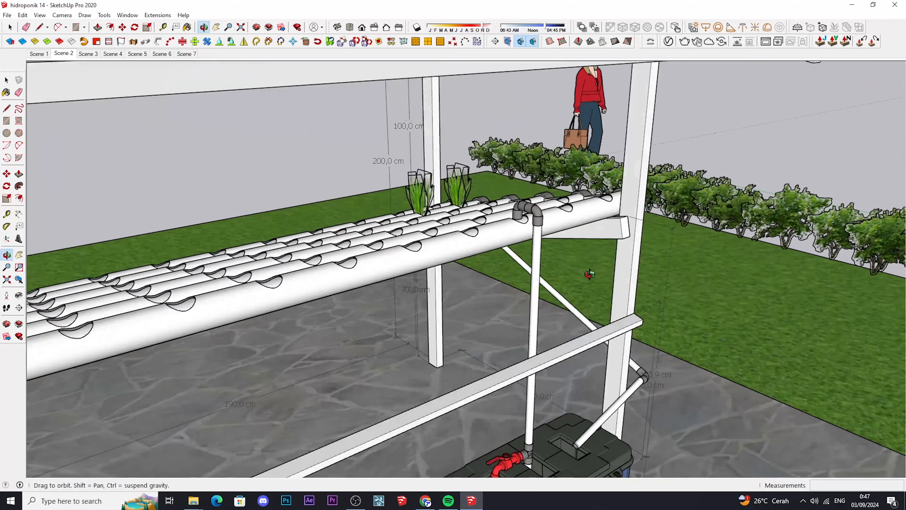
shift+middle_drag(536, 280, 607, 276)
scroll(542, 282, down, 2)
middle_drag(542, 282, 606, 272)
shift+middle_drag(563, 234, 564, 278)
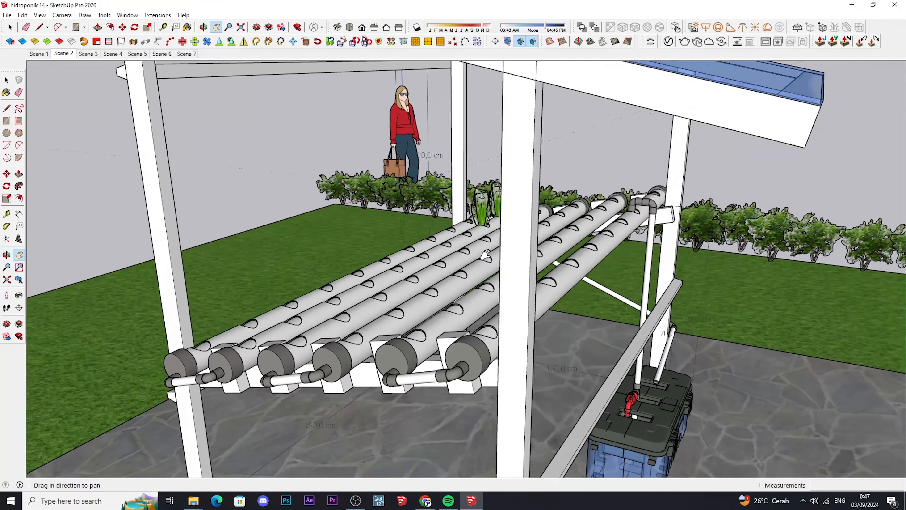
shift+middle_drag(485, 254, 403, 259)
middle_drag(564, 271, 646, 257)
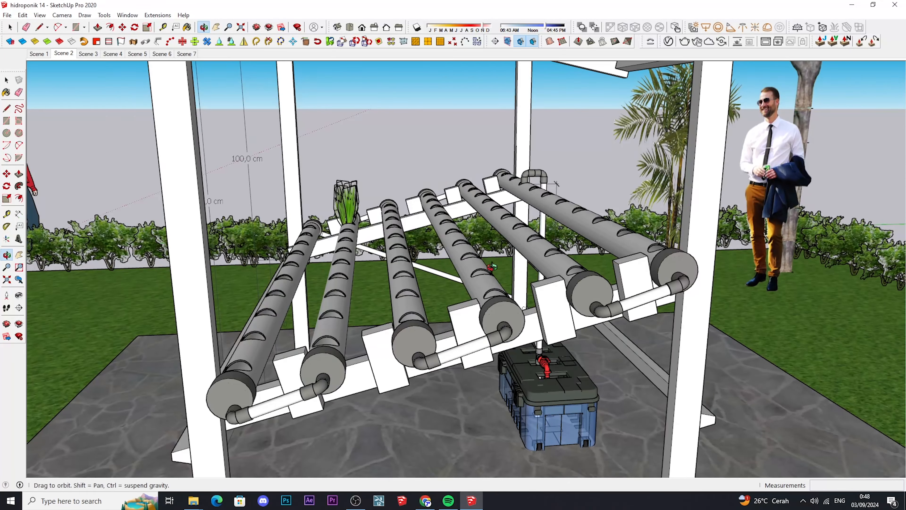
middle_drag(491, 266, 696, 272)
scroll(474, 247, up, 3)
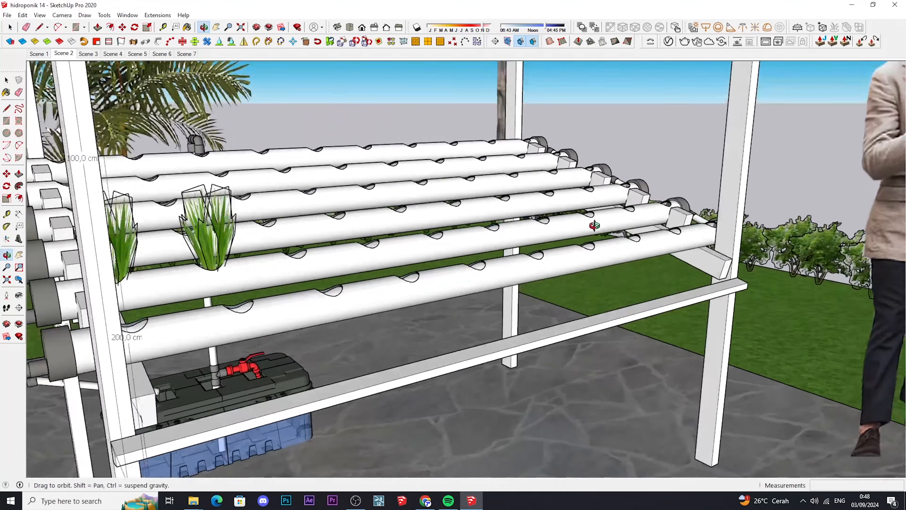
Follow the drain pipe down to the tank and review the end caps and connecting pipes above it.
shift+middle_drag(595, 225, 334, 279)
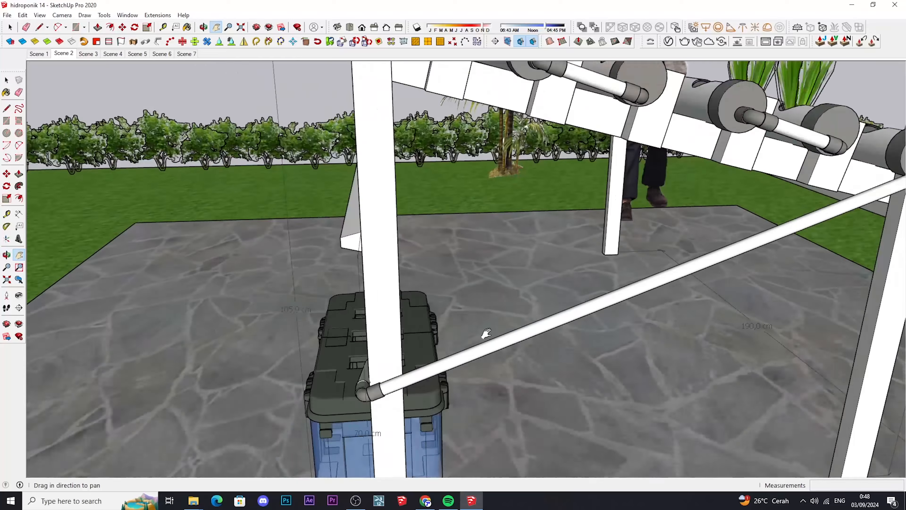
middle_drag(486, 333, 637, 366)
scroll(425, 371, up, 2)
scroll(637, 366, down, 2)
drag(609, 308, 610, 362)
middle_drag(611, 362, 301, 224)
scroll(303, 225, up, 2)
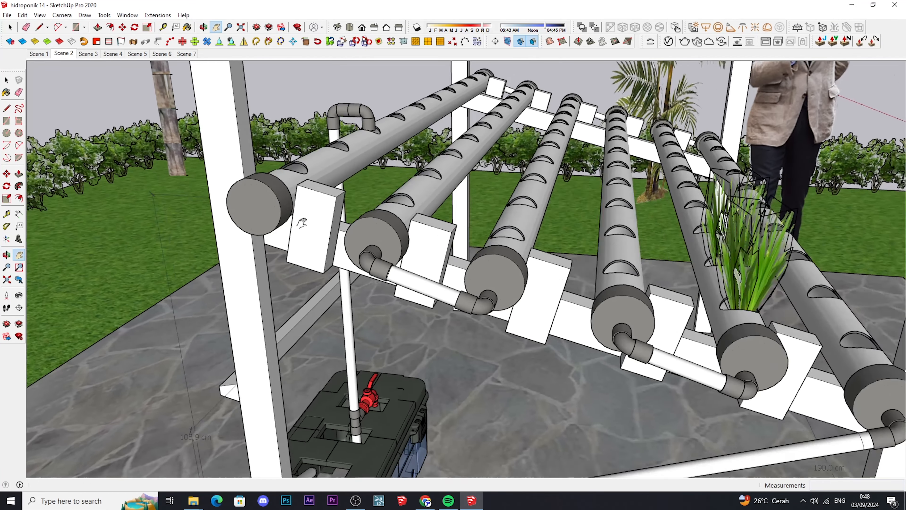
click(317, 216)
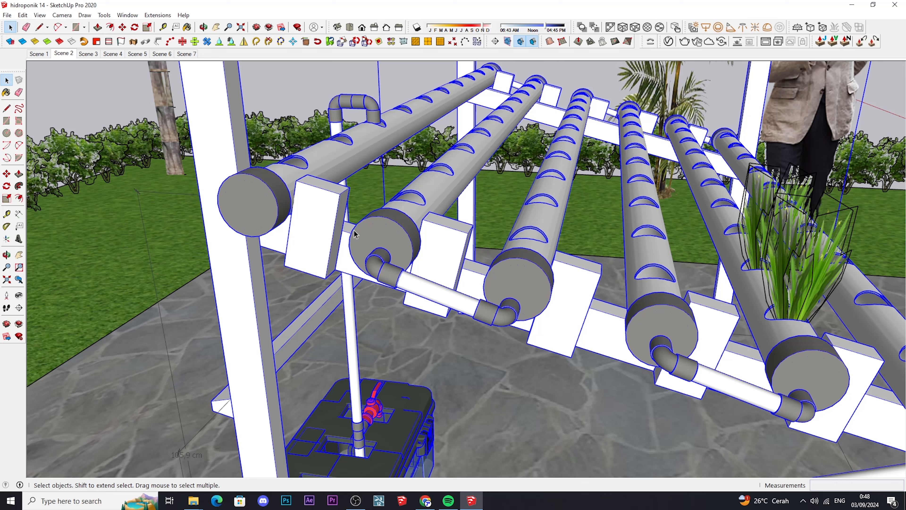
click(326, 70)
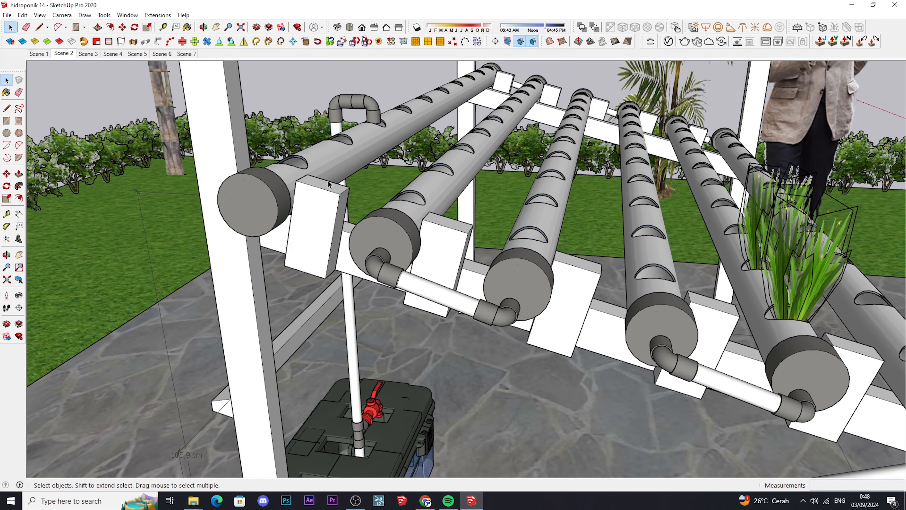
scroll(333, 208, down, 2)
key(h)
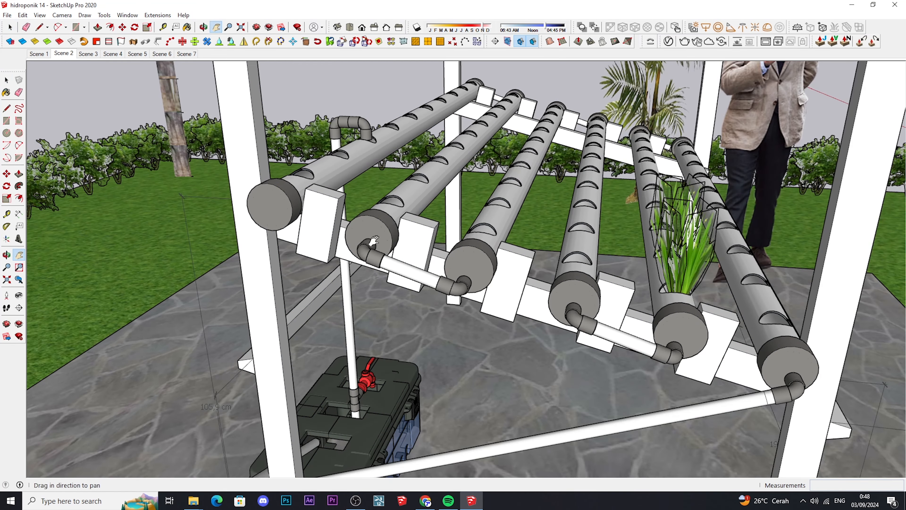
Examine the end caps and paired elbow connections along the inlet end of the six grow pipes.
drag(431, 222, 366, 214)
key(o)
middle_drag(367, 214, 448, 254)
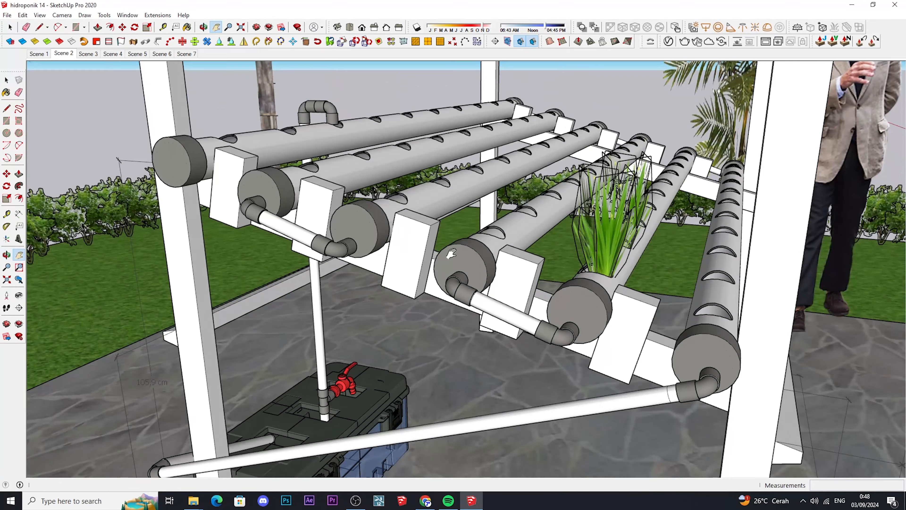
scroll(421, 218, up, 3)
middle_drag(387, 211, 488, 132)
key(ctrl+a)
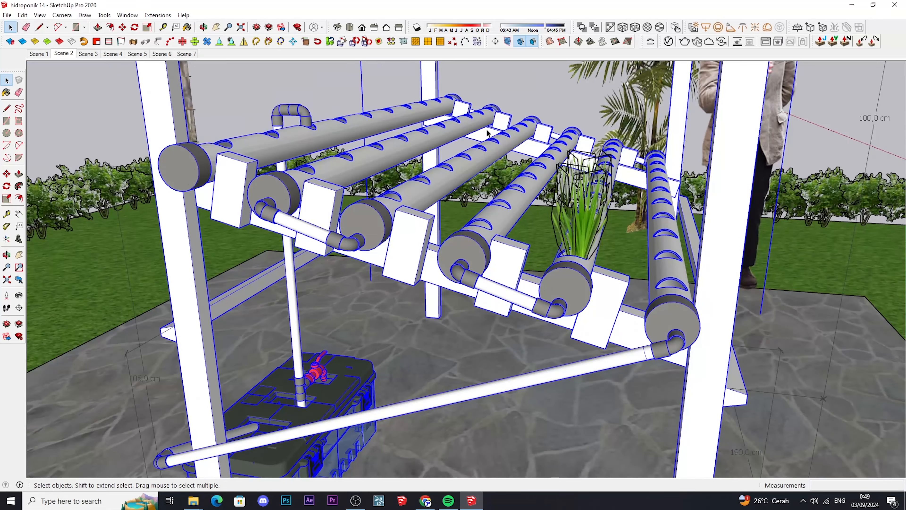
click(519, 104)
Review the complete rack with its roofed frame, grow pipes and water tank from farther away.
scroll(497, 193, down, 3)
middle_drag(497, 193, 384, 198)
scroll(440, 209, down, 2)
middle_drag(440, 209, 274, 203)
middle_drag(375, 205, 414, 242)
scroll(608, 221, up, 1)
scroll(486, 232, down, 1)
middle_drag(486, 232, 425, 243)
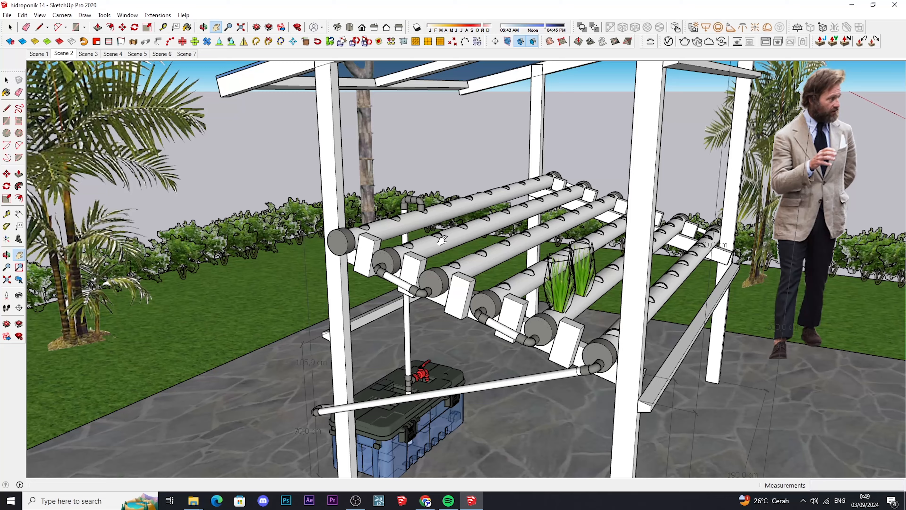
scroll(534, 234, down, 3)
middle_drag(534, 233, 528, 215)
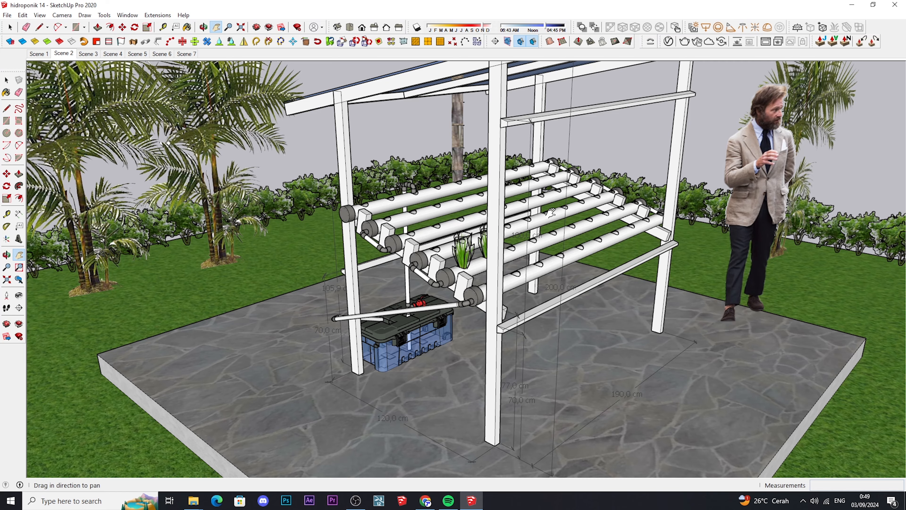
scroll(583, 212, down, 2)
middle_drag(583, 212, 568, 282)
scroll(531, 137, up, 1)
scroll(529, 137, down, 1)
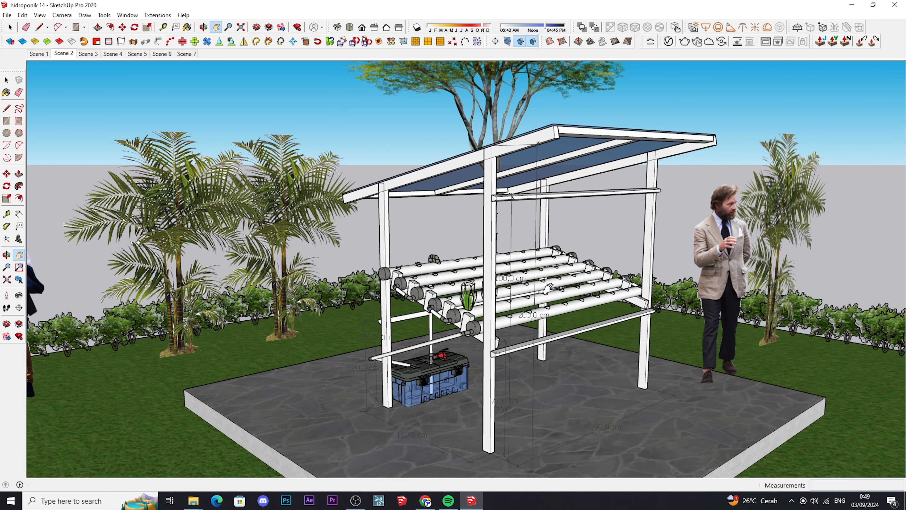
scroll(522, 309, up, 1)
scroll(522, 309, down, 1)
middle_drag(523, 309, 465, 300)
Inspect the water inlet on the highest grow pipe and the planting holes along the neighbouring pipes.
scroll(403, 289, up, 2)
scroll(534, 275, up, 2)
scroll(534, 291, up, 3)
scroll(534, 291, up, 2)
scroll(466, 301, down, 2)
scroll(465, 300, down, 3)
drag(465, 300, 405, 283)
middle_drag(568, 316, 583, 277)
scroll(511, 273, down, 3)
middle_drag(511, 273, 603, 283)
scroll(568, 275, up, 3)
middle_drag(536, 298, 556, 312)
scroll(430, 293, up, 3)
mouse_move(430, 293)
middle_down()
mouse_move(519, 316)
mouse_move(419, 298)
mouse_move(478, 296)
mouse_move(443, 295)
middle_up()
scroll(519, 316, down, 1)
drag(367, 283, 460, 278)
scroll(387, 227, up, 2)
middle_drag(386, 226, 463, 268)
scroll(412, 259, up, 2)
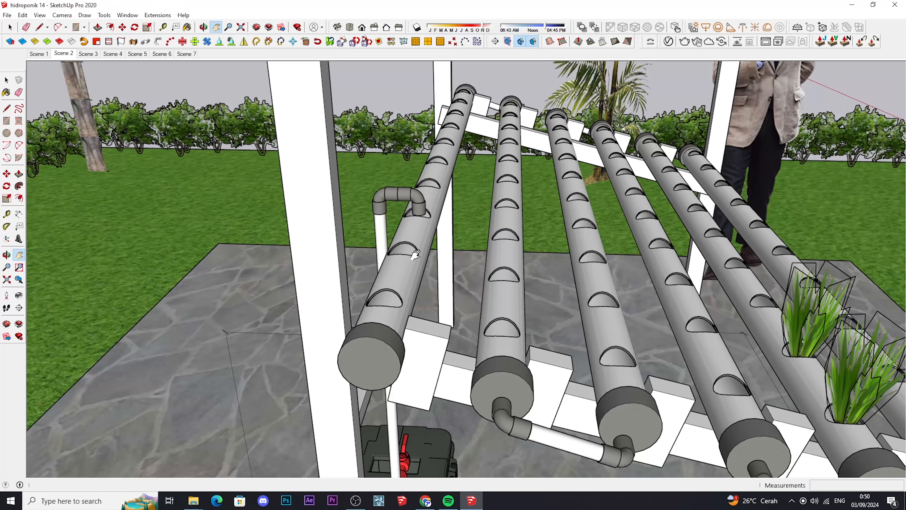
Look over the rack from its lower long side, including the linked pipe ends opposite the inlet.
scroll(430, 229, down, 4)
middle_drag(475, 236, 379, 246)
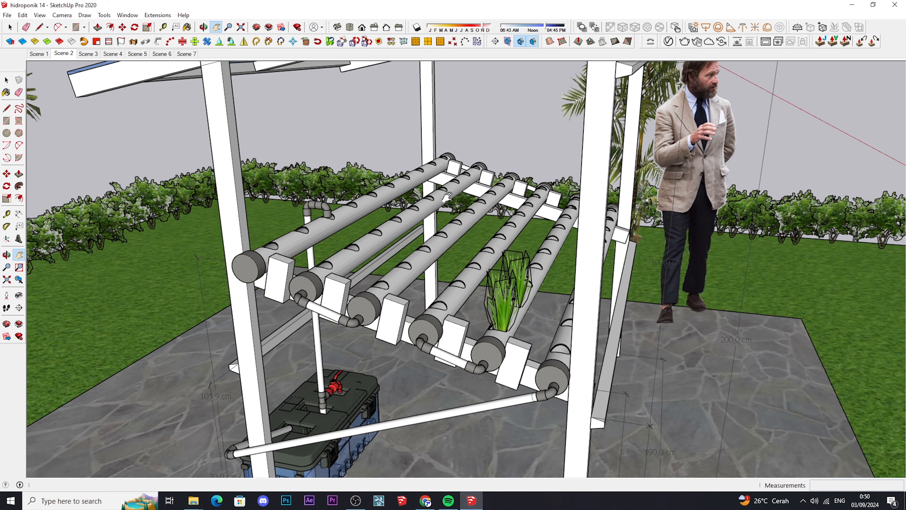
scroll(545, 296, down, 2)
middle_drag(545, 302, 373, 348)
scroll(456, 270, down, 1)
scroll(416, 288, up, 3)
scroll(374, 349, up, 2)
drag(374, 349, 418, 309)
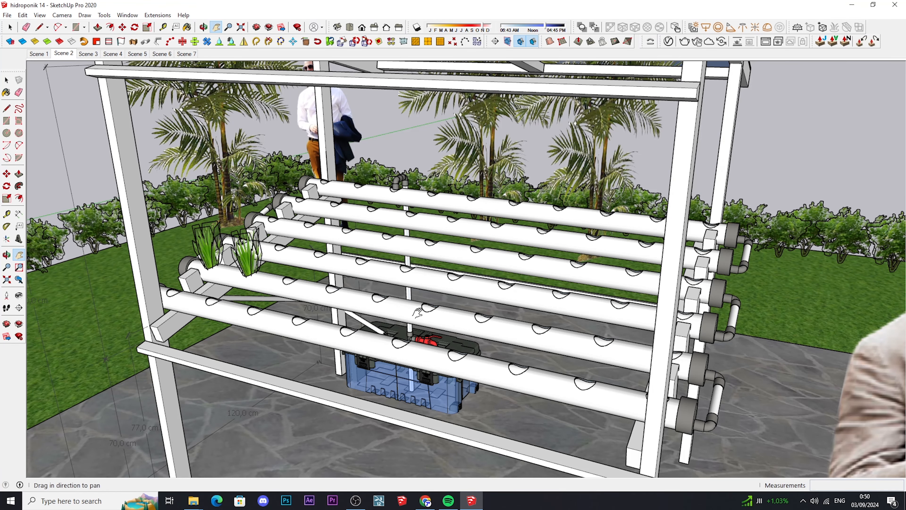
scroll(418, 313, down, 2)
middle_drag(418, 289, 556, 296)
scroll(436, 299, down, 1)
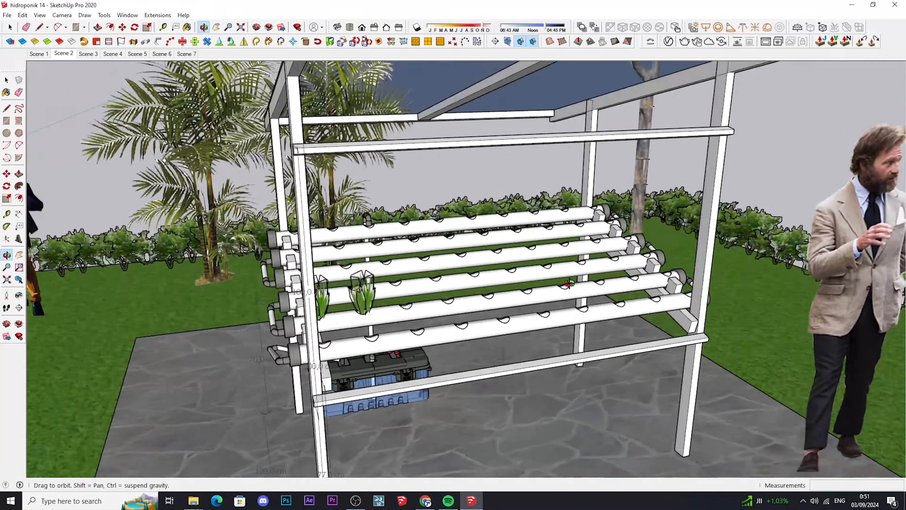
Examine the sloping grow pipes and their elbowed links from the corner above the tank.
scroll(427, 265, up, 2)
middle_drag(427, 264, 535, 264)
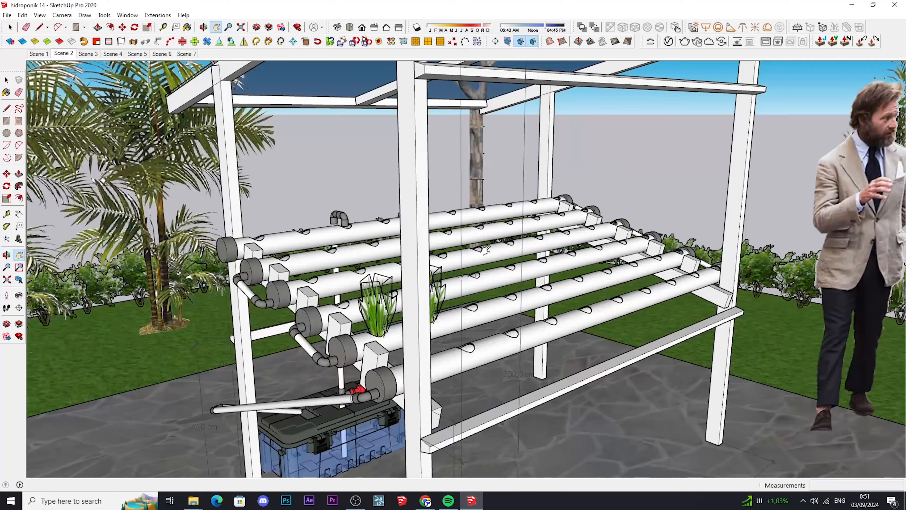
scroll(410, 275, up, 2)
middle_drag(403, 296, 505, 308)
middle_drag(329, 309, 357, 310)
scroll(507, 304, up, 2)
scroll(511, 303, down, 3)
middle_drag(515, 303, 490, 288)
scroll(506, 289, up, 3)
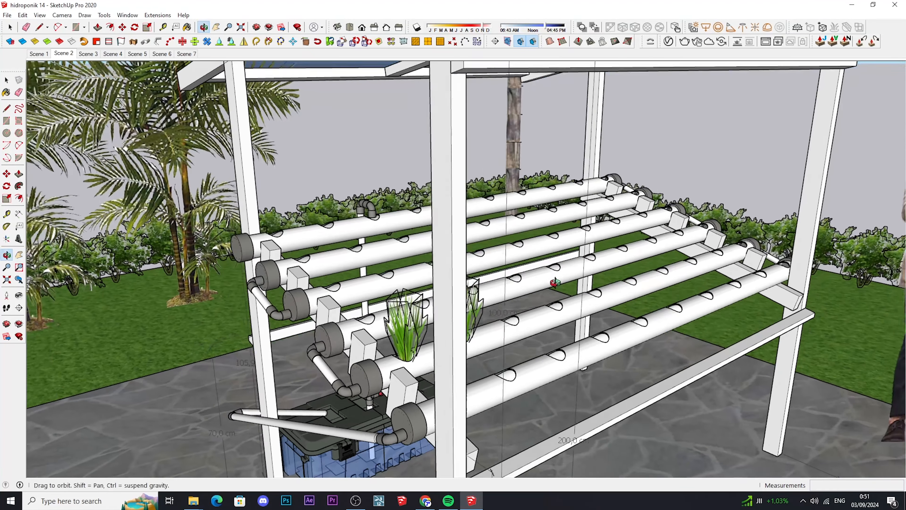
scroll(555, 282, up, 2)
shift+middle_drag(555, 282, 557, 284)
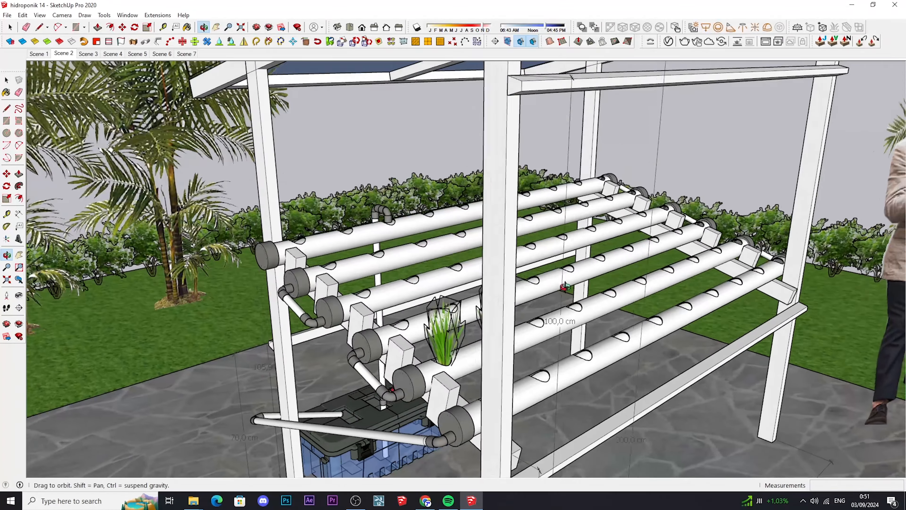
middle_drag(564, 287, 651, 308)
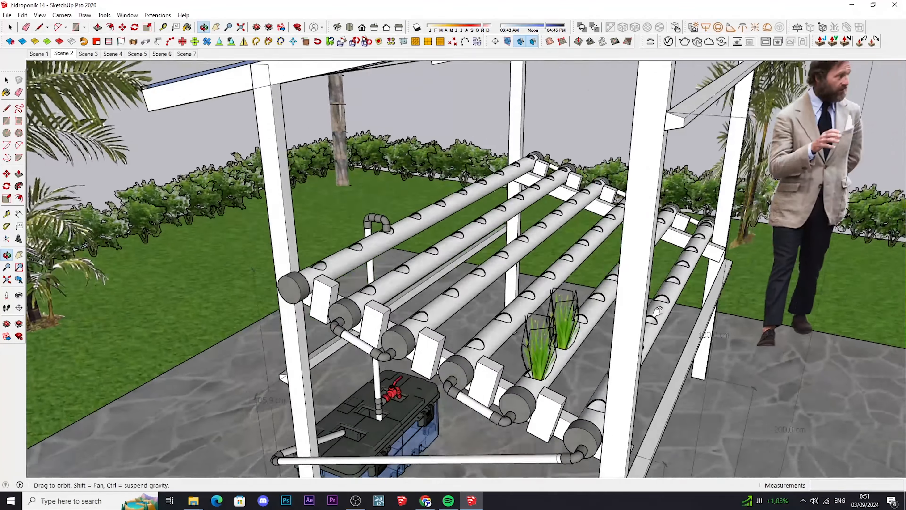
middle_drag(470, 274, 412, 273)
shift+middle_drag(555, 259, 464, 266)
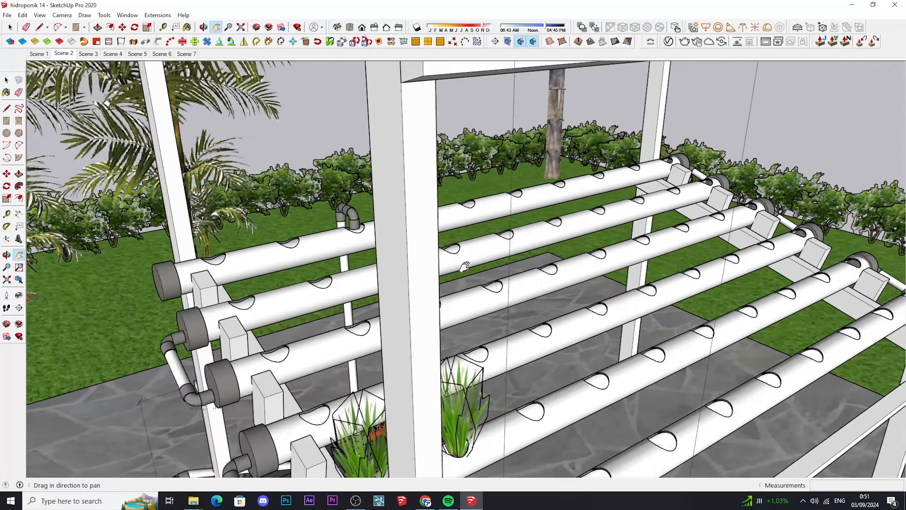
View the tank, its red valve and the vertical supply pipe beneath the grow pipes from the lower long side.
middle_drag(567, 274, 414, 295)
scroll(532, 271, down, 3)
scroll(515, 294, up, 3)
scroll(578, 236, down, 3)
scroll(467, 273, up, 2)
scroll(413, 295, up, 2)
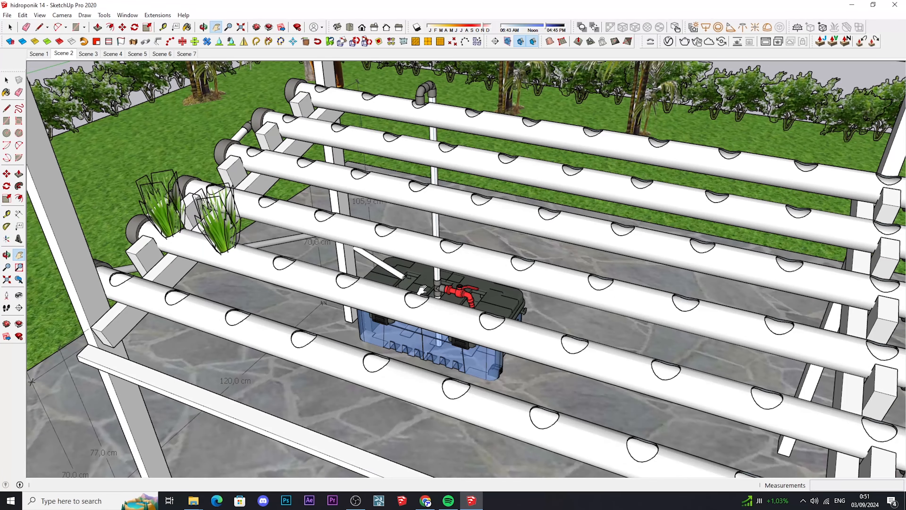
scroll(450, 286, down, 2)
shift+middle_drag(428, 288, 463, 294)
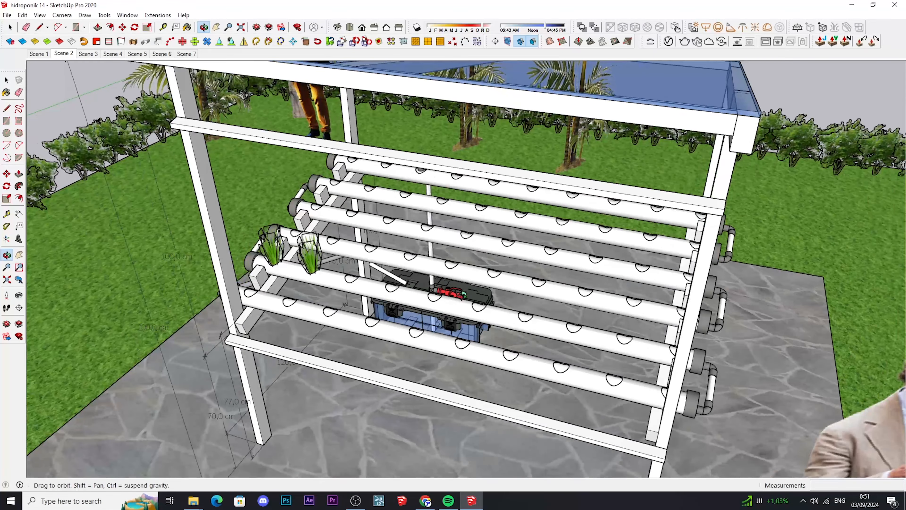
shift+scroll(463, 295, up, 2)
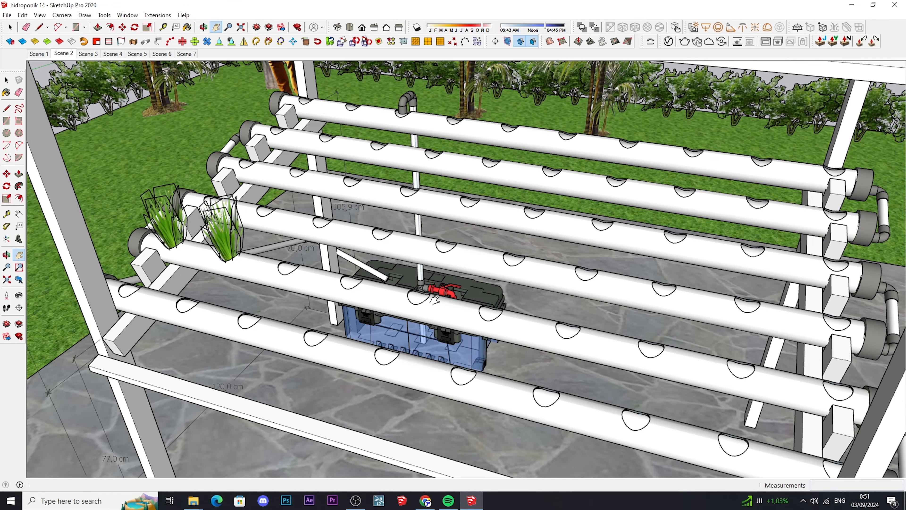
Check the grow pipes, support beams and drain pipe from the rack's lower side and tank-end corner.
scroll(434, 278, down, 3)
middle_drag(434, 278, 610, 239)
scroll(542, 261, up, 1)
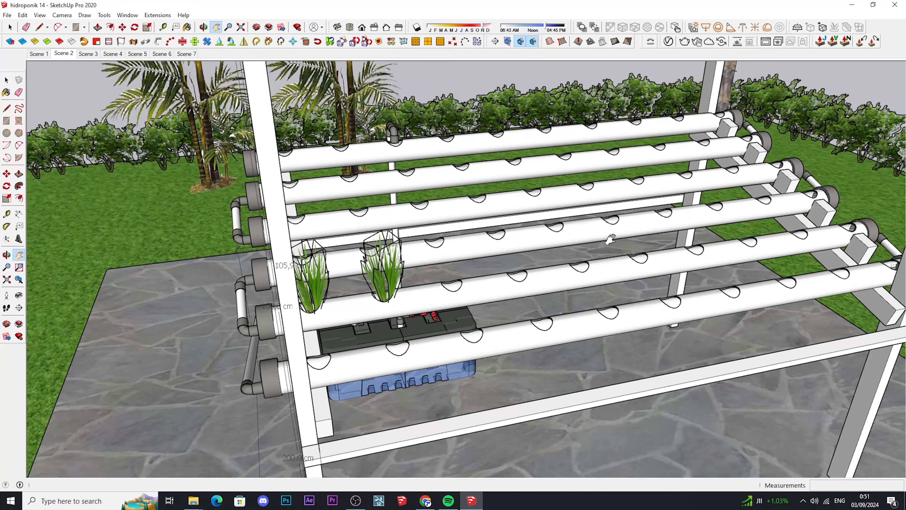
middle_drag(591, 237, 542, 249)
scroll(577, 243, up, 2)
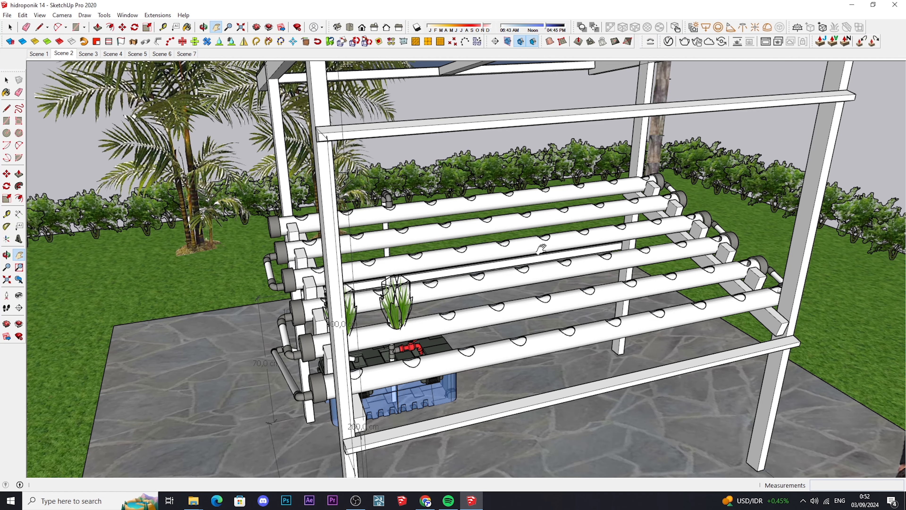
middle_drag(522, 268, 508, 302)
scroll(487, 282, up, 2)
scroll(487, 283, down, 3)
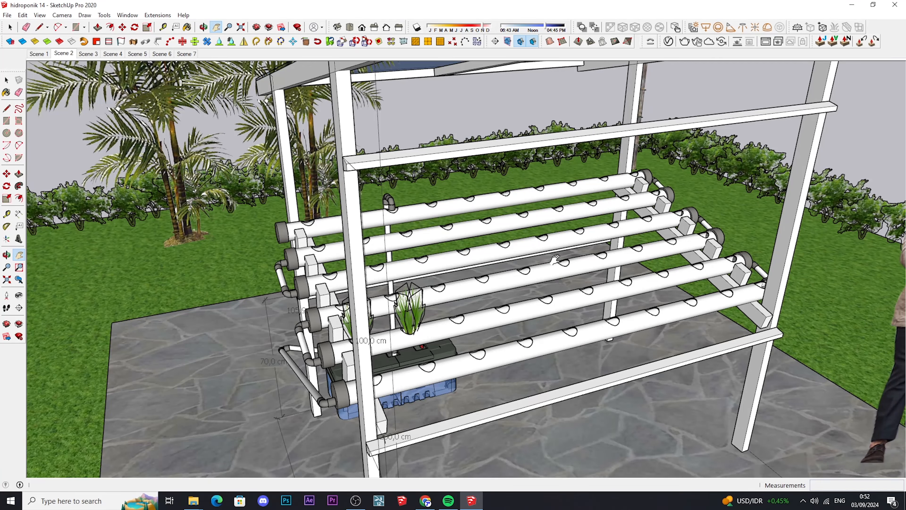
middle_drag(535, 272, 528, 300)
scroll(367, 299, up, 2)
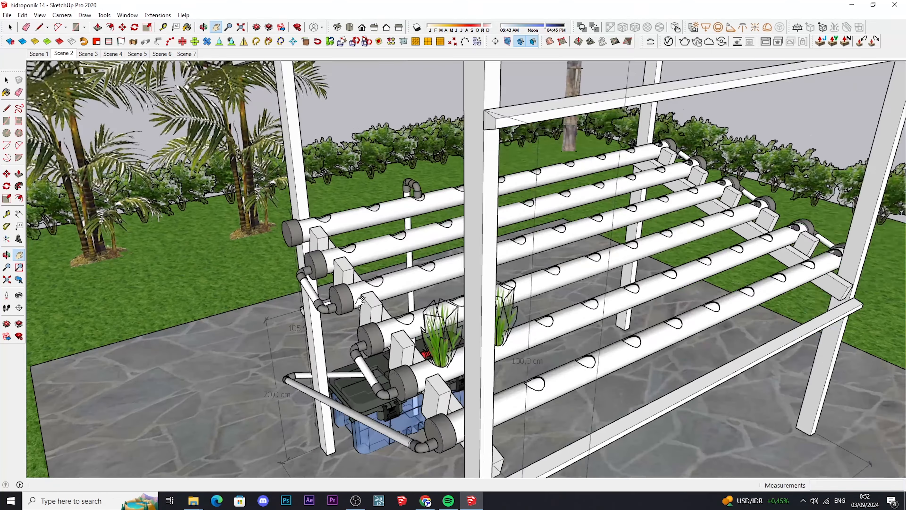
Open the group linking the second and third grow pipes and move its elbowed connecting pipe outward from the end caps.
key(space)
scroll(331, 305, up, 3)
scroll(305, 281, up, 4)
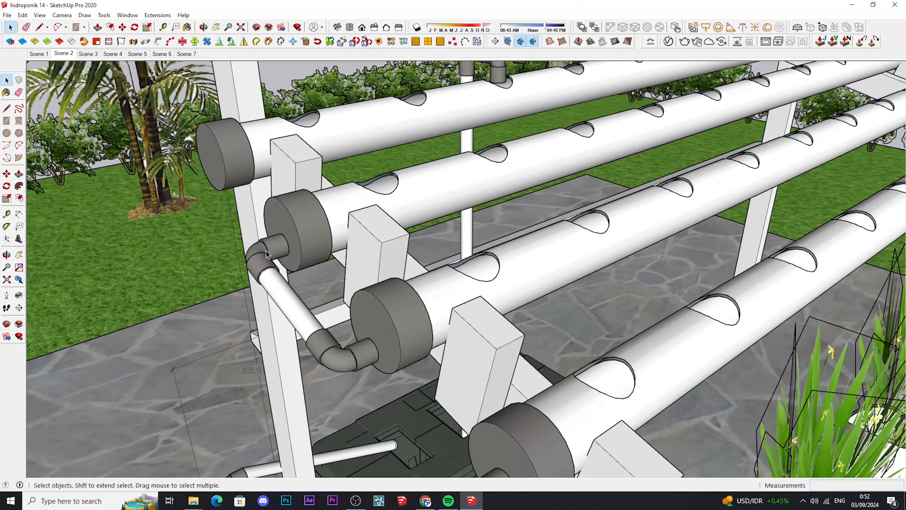
double_click(268, 254)
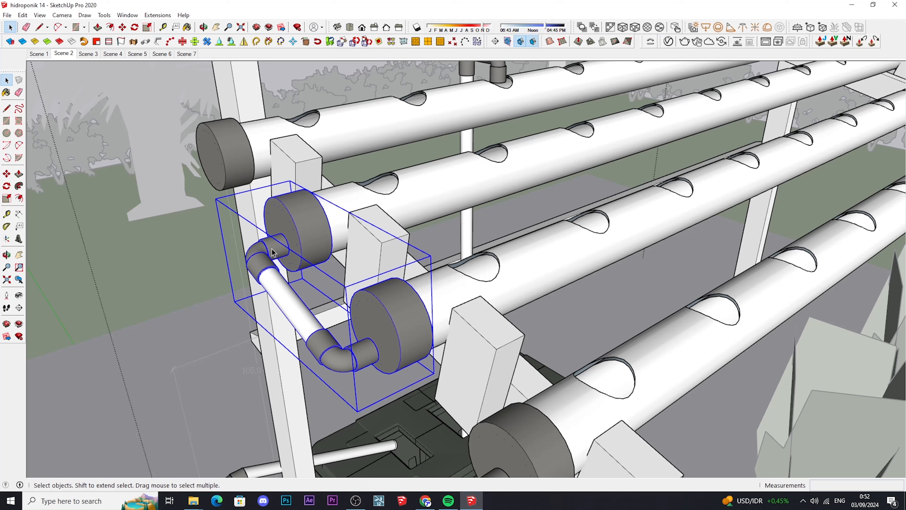
double_click(274, 250)
click(275, 250)
middle_drag(275, 250, 294, 245)
click(7, 174)
scroll(272, 223, up, 6)
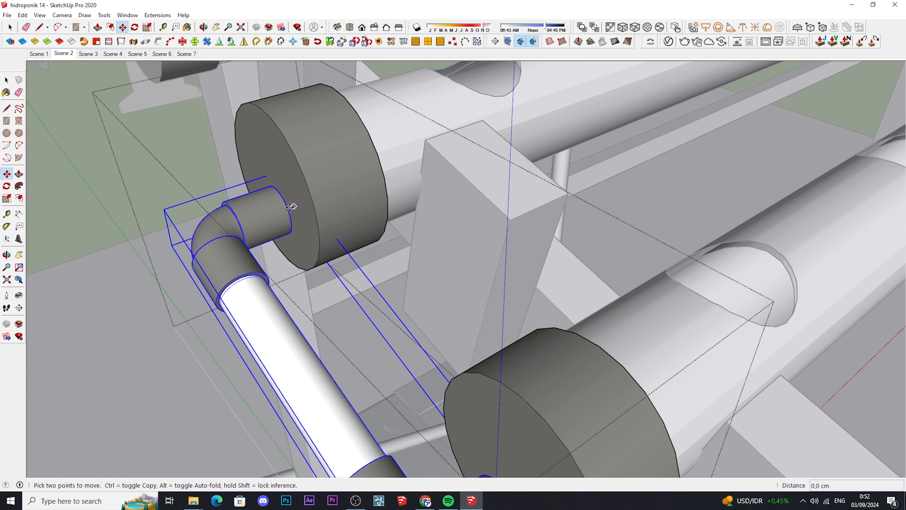
click(295, 206)
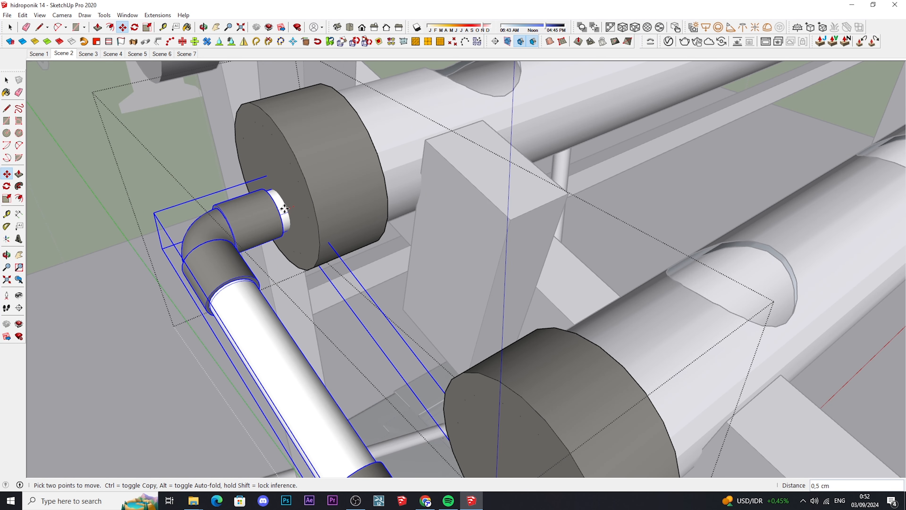